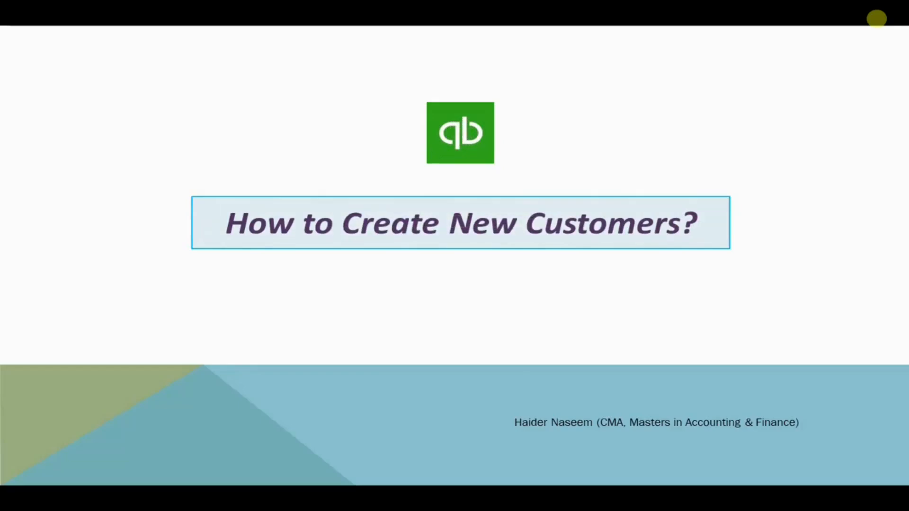
- Bring the Max Trading Corporation QuickBooks company window to the front
{"action": "key", "text": "alt+Tab"}
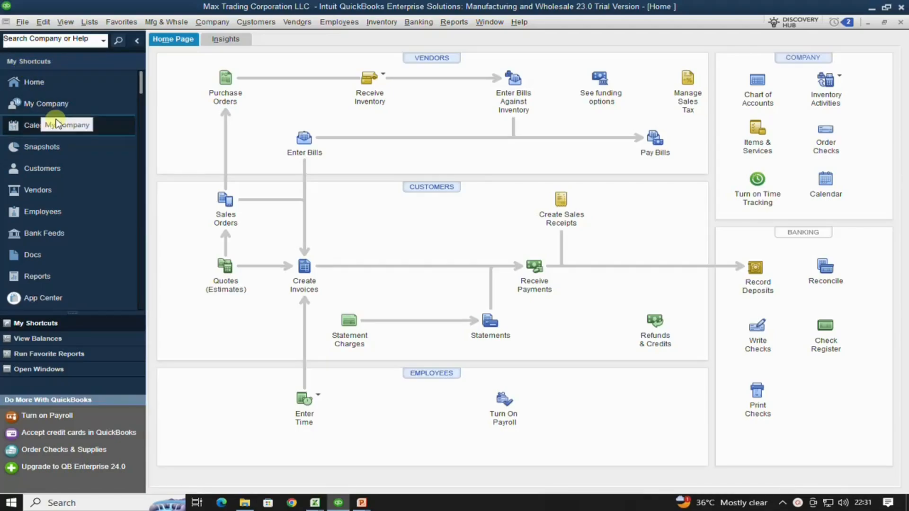
- From the Customer Center, start a new customer via New Customer & Job > New Customer
{"action": "left_click", "coordinate": [37, 174]}
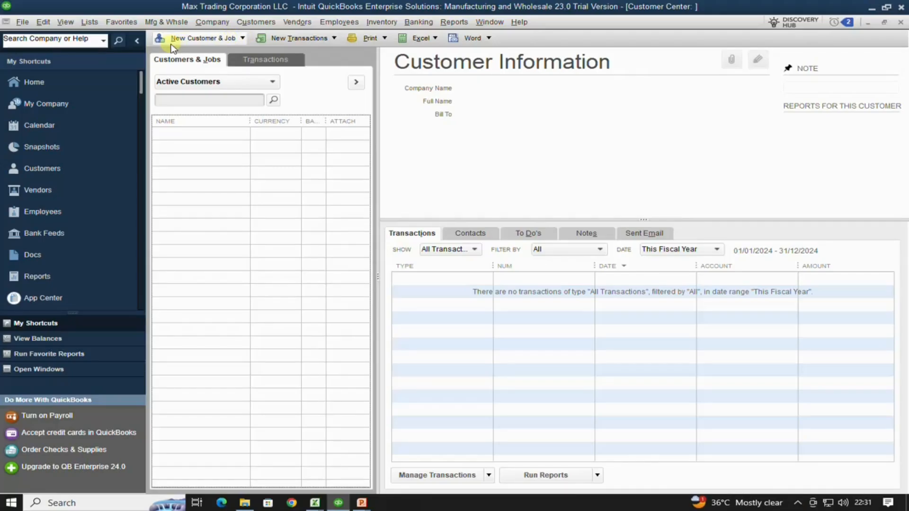
{"action": "left_click", "coordinate": [243, 37]}
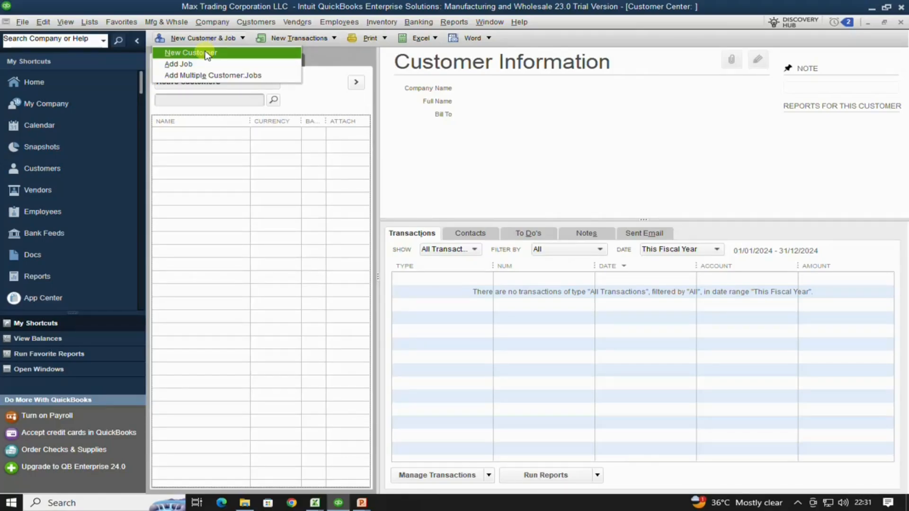
{"action": "left_click", "coordinate": [206, 54]}
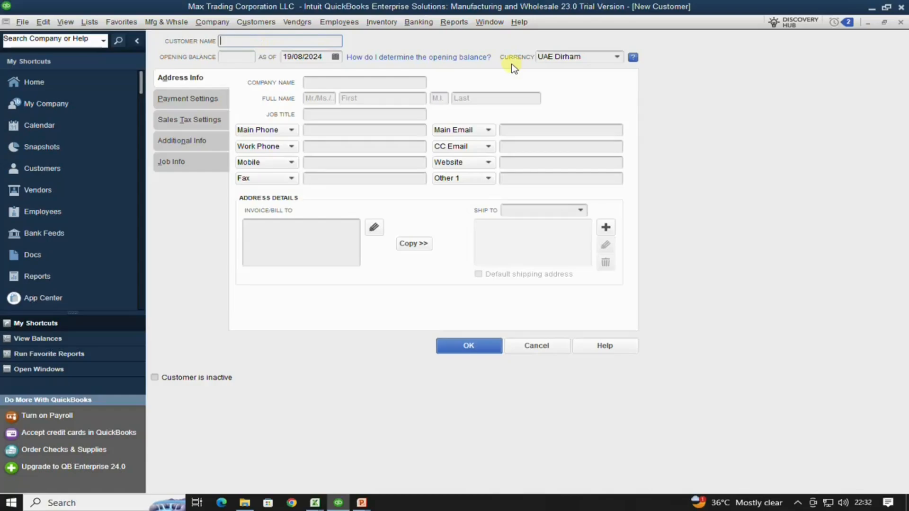
- Name the customer Smart Care LLC with a 5,050.00 opening balance, keeping UAE Dirham currency
{"action": "type", "text": "Smart Care LLC"}
{"action": "key", "text": "Tab"}
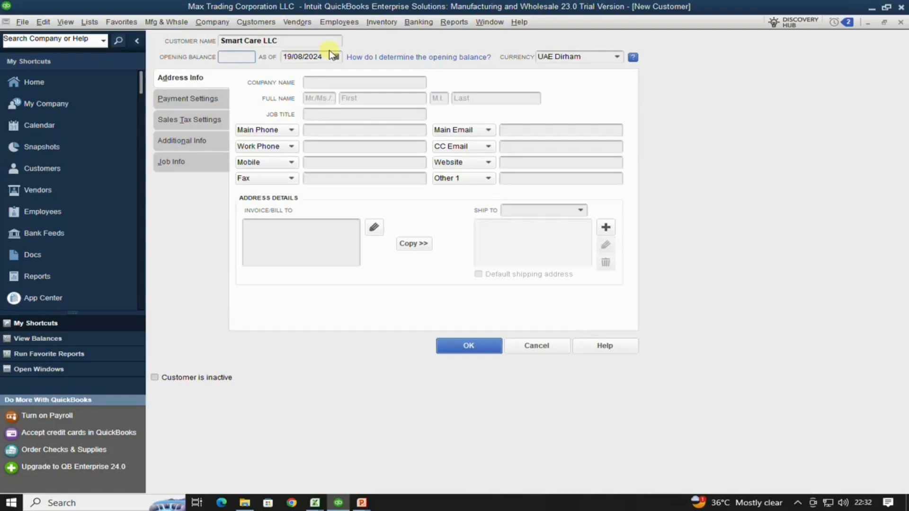
{"action": "type", "text": "5050"}
{"action": "key", "text": "Tab"}
{"action": "key", "text": "Tab"}
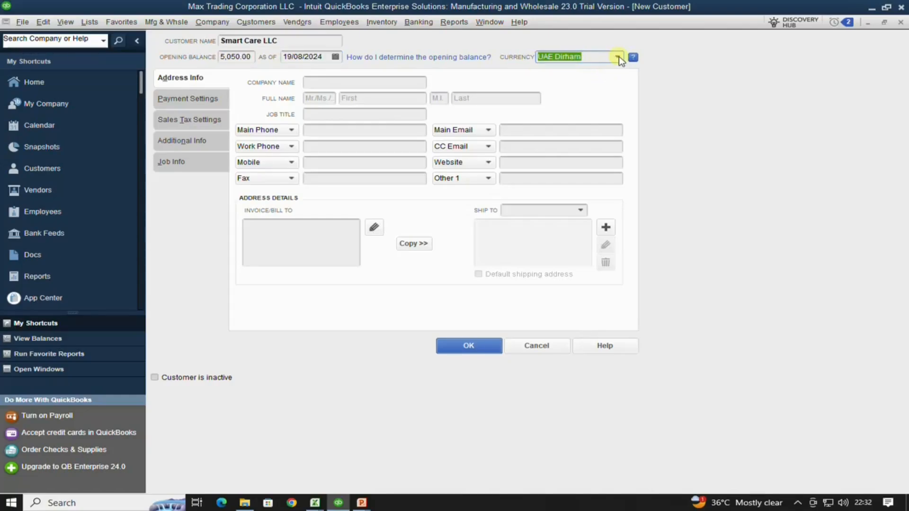
{"action": "left_click", "coordinate": [619, 58]}
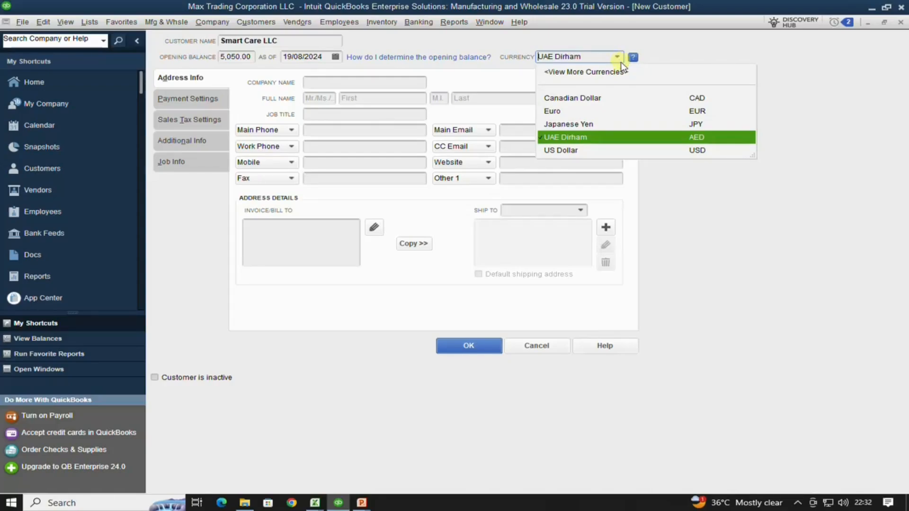
{"action": "left_click", "coordinate": [635, 140]}
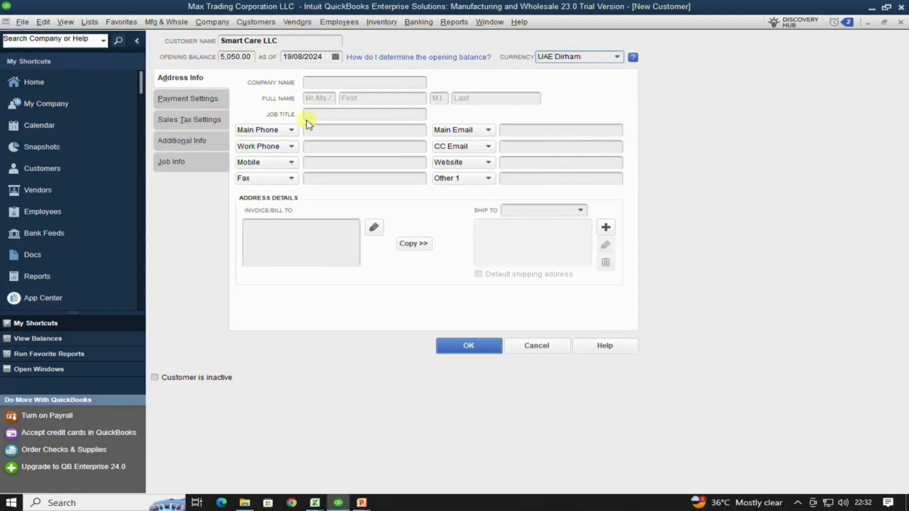
{"action": "left_click", "coordinate": [358, 82]}
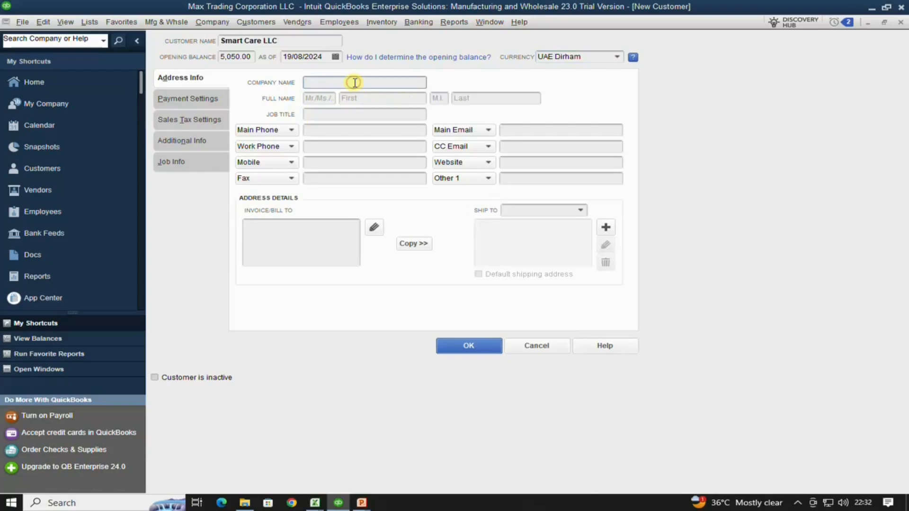
- Paste Smart Care LLC as company name and enter the contact as Mr. with first name
{"action": "type", "text": "Smart Care LLC"}
{"action": "left_click", "coordinate": [329, 99]}
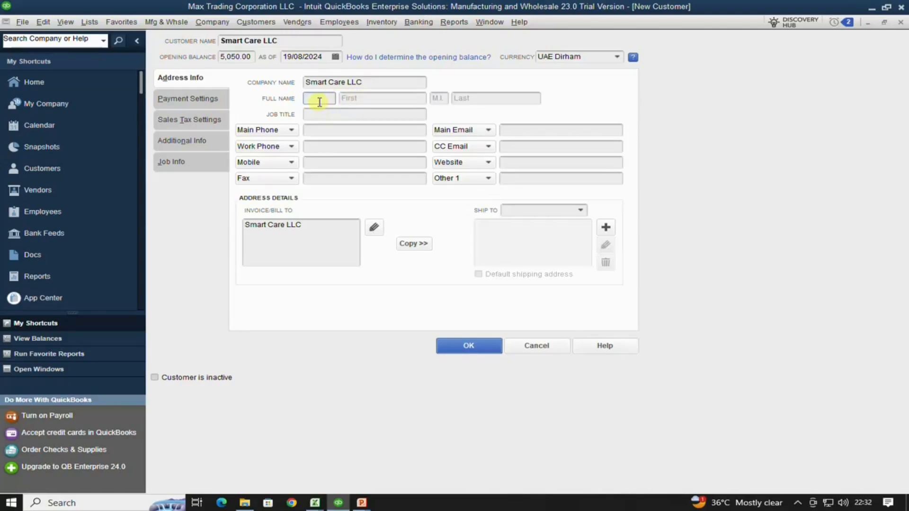
{"action": "type", "text": "Mr."}
{"action": "key", "text": "Tab"}
{"action": "type", "text": "Arafayt"}
{"action": "key", "text": "BackSpace"}
{"action": "type", "text": "t"}
- Set the job title to Accountant and enter the customer's main phone number
{"action": "key", "text": "Tab"}
{"action": "key", "text": "Tab"}
{"action": "key", "text": "Tab"}
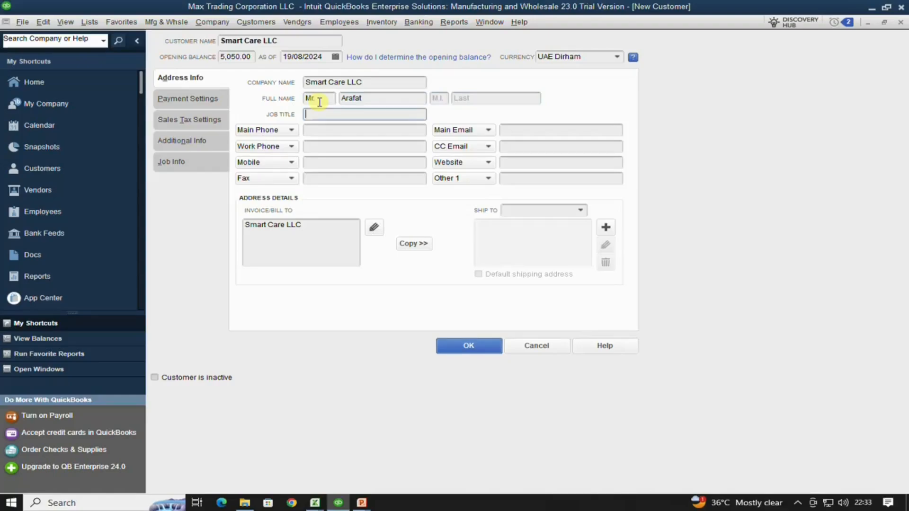
{"action": "type", "text": "Accountant"}
{"action": "key", "text": "Tab"}
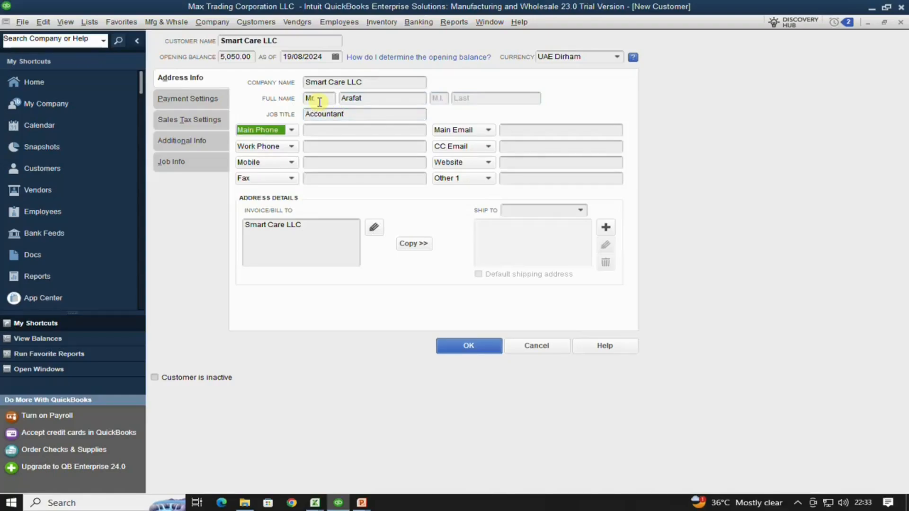
{"action": "key", "text": "Tab"}
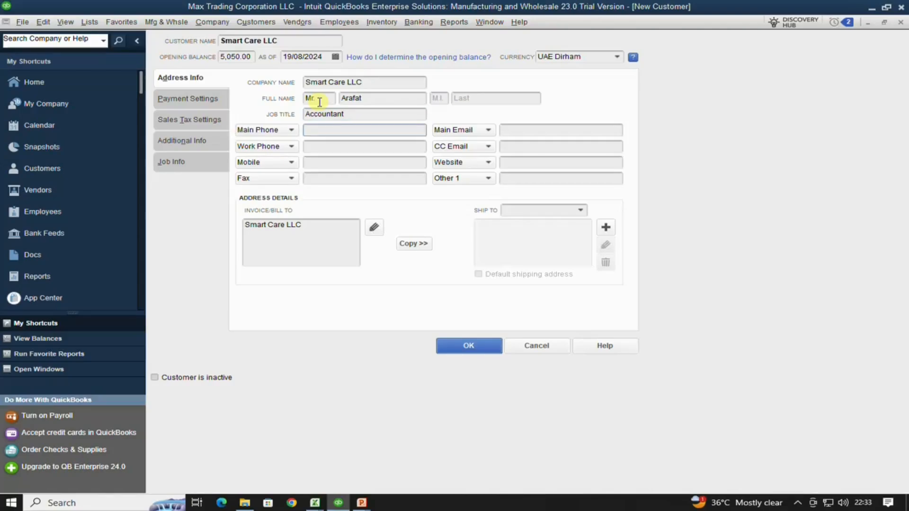
{"action": "key", "text": "Tab"}
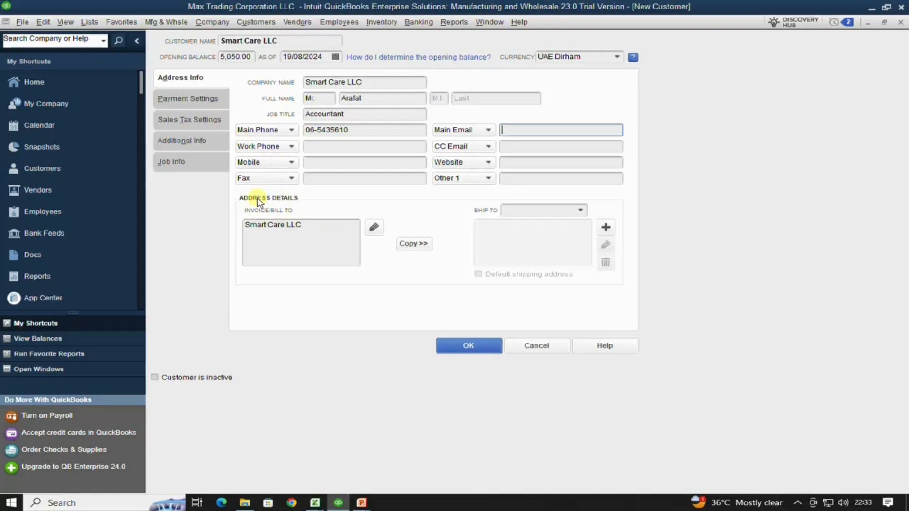
- Add a Tax Reg line with the tax registration number to the Invoice/Bill To address
{"action": "left_click", "coordinate": [308, 227]}
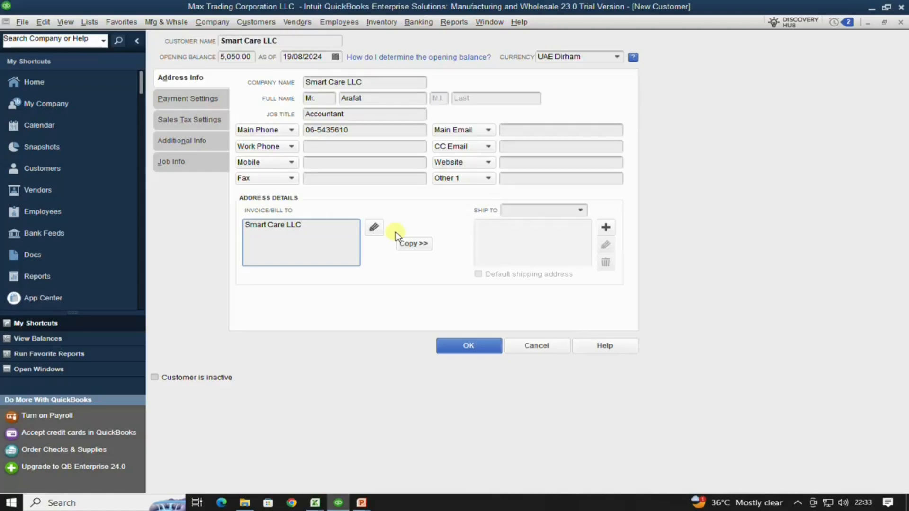
{"action": "key", "text": "Return"}
- Copy the billing address as default Ship To 1 and save the customer
{"action": "left_click", "coordinate": [423, 247]}
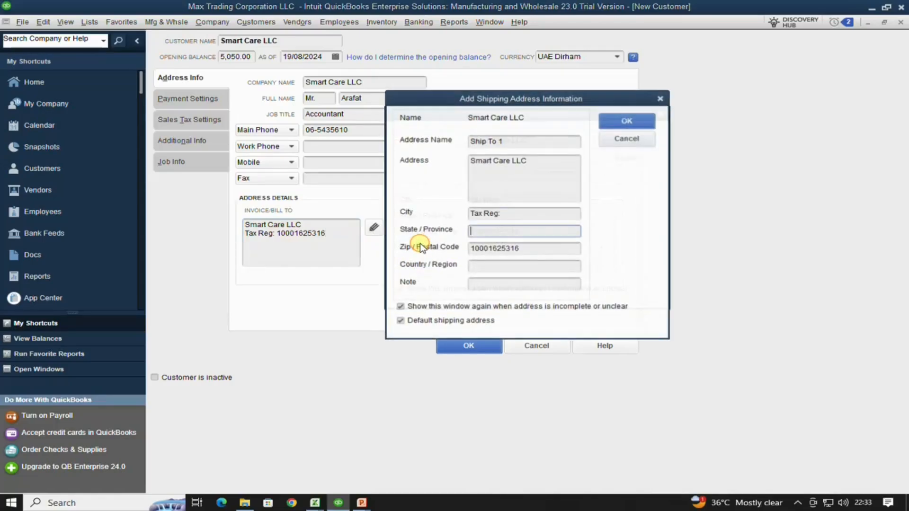
{"action": "left_click", "coordinate": [616, 122]}
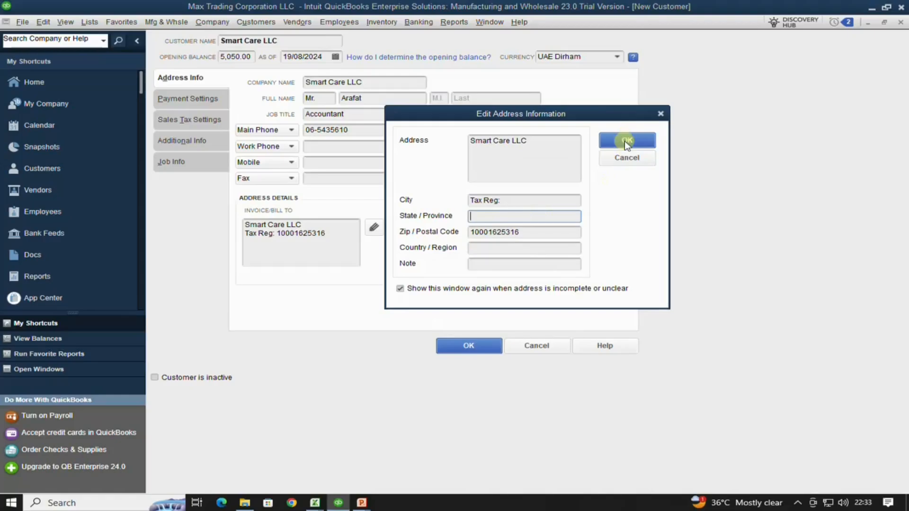
{"action": "left_click", "coordinate": [626, 140]}
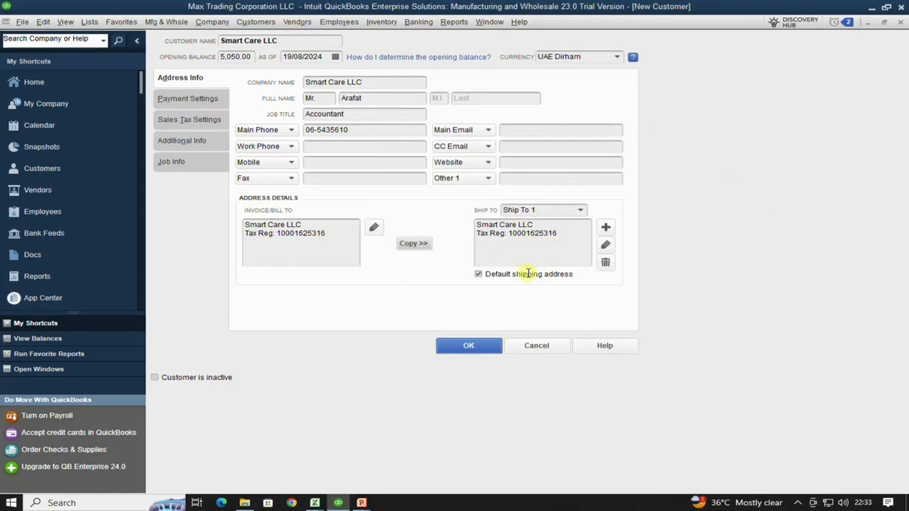
{"action": "left_click", "coordinate": [469, 347]}
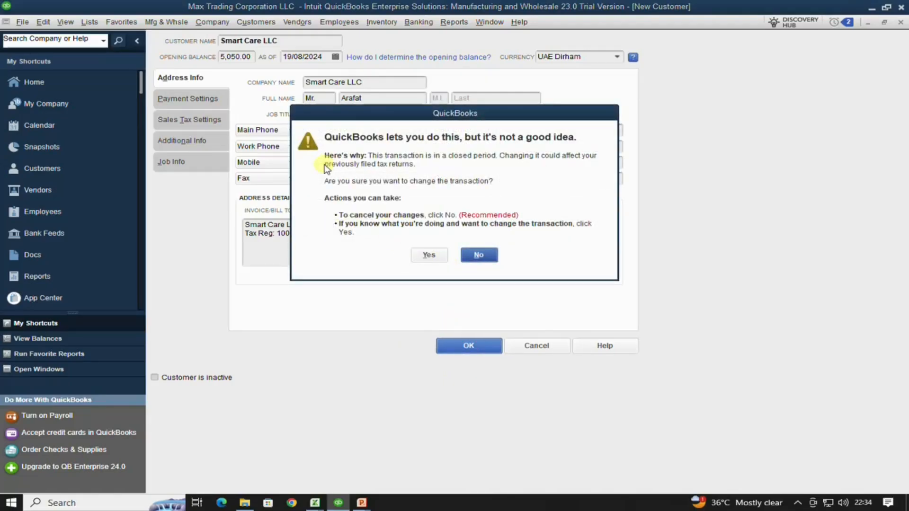
- Confirm saving despite the closed period, then widen the customer list to show balances
{"action": "left_click", "coordinate": [429, 255]}
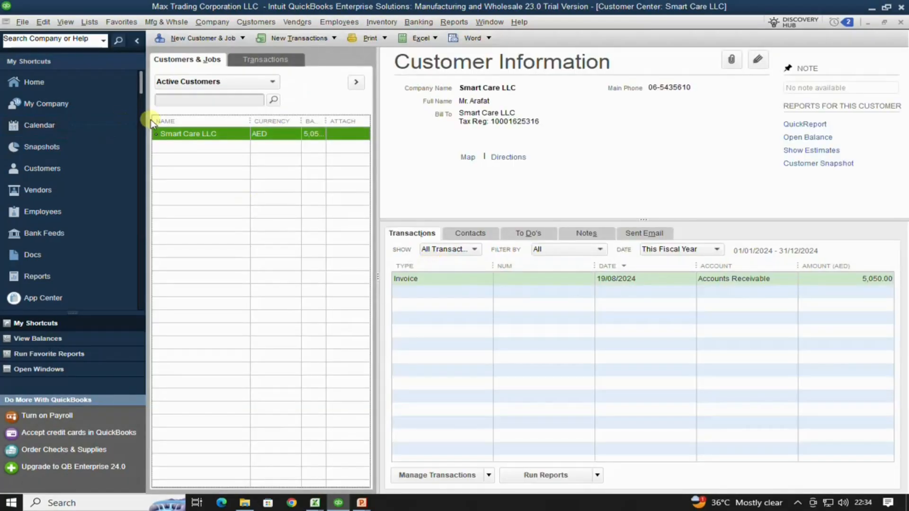
{"action": "left_click_drag", "start_coordinate": [377, 110], "coordinate": [408, 120]}
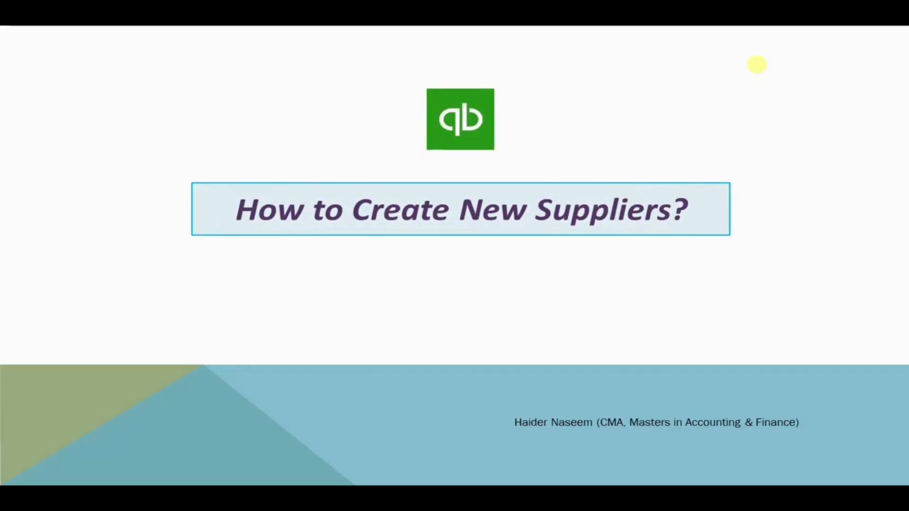
- Return to QuickBooks and close the Customer Center
{"action": "key", "text": "alt+Tab"}
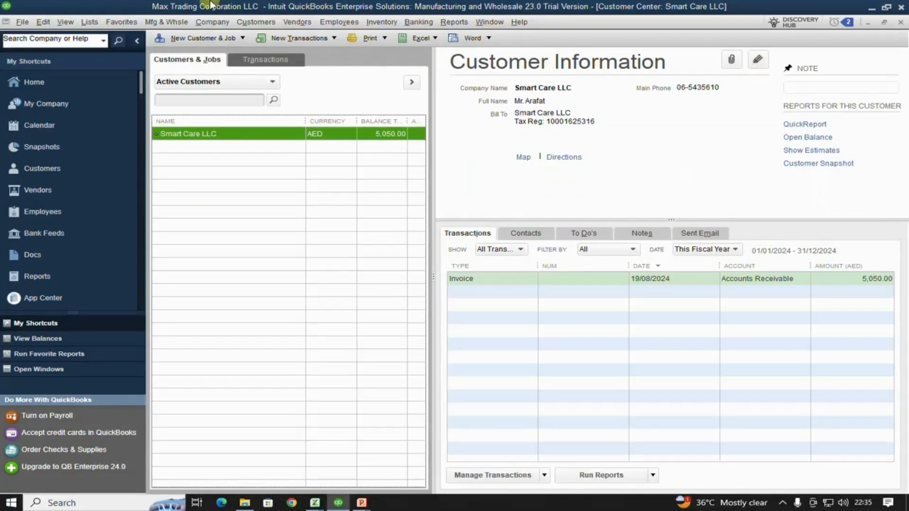
{"action": "left_click", "coordinate": [901, 23]}
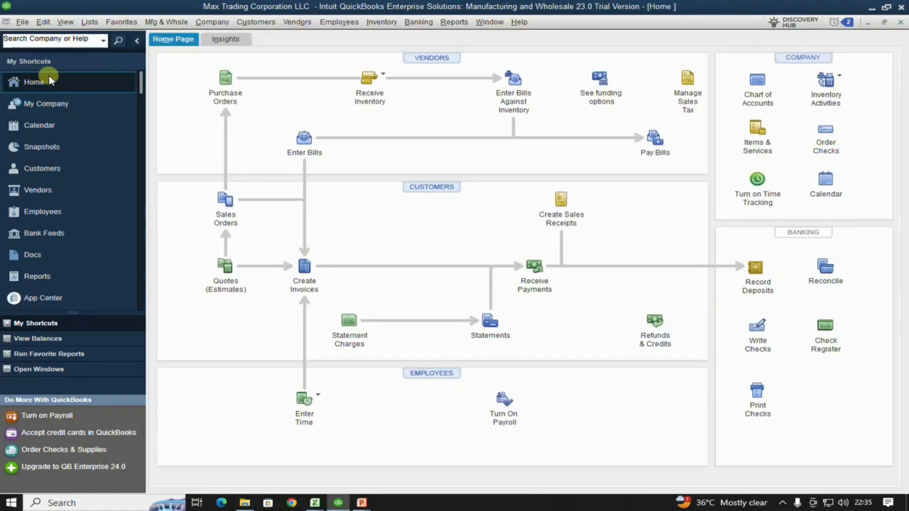
- Open the Vendor Center and resize columns so vendors' AED currency and 0.00 balances show
{"action": "left_click", "coordinate": [34, 195]}
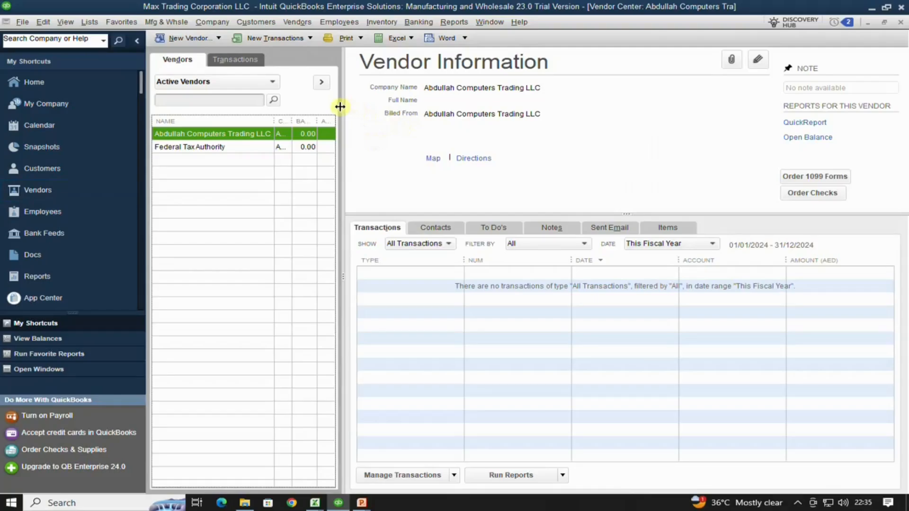
{"action": "left_click_drag", "start_coordinate": [343, 108], "coordinate": [382, 112]}
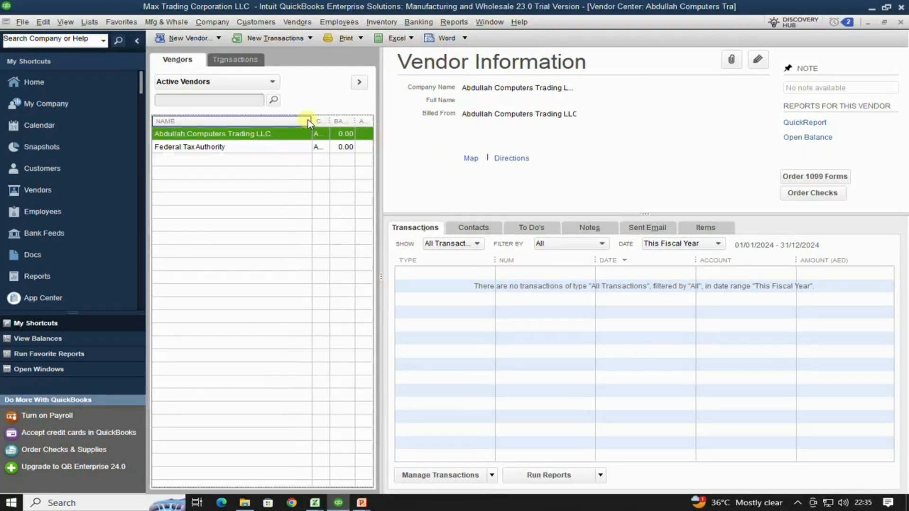
{"action": "left_click_drag", "start_coordinate": [306, 119], "coordinate": [273, 120]}
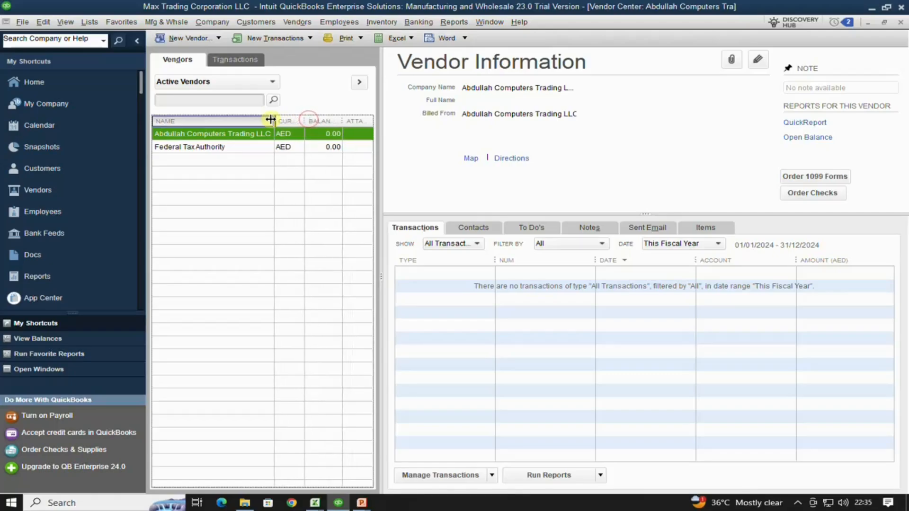
{"action": "left_click", "coordinate": [229, 147]}
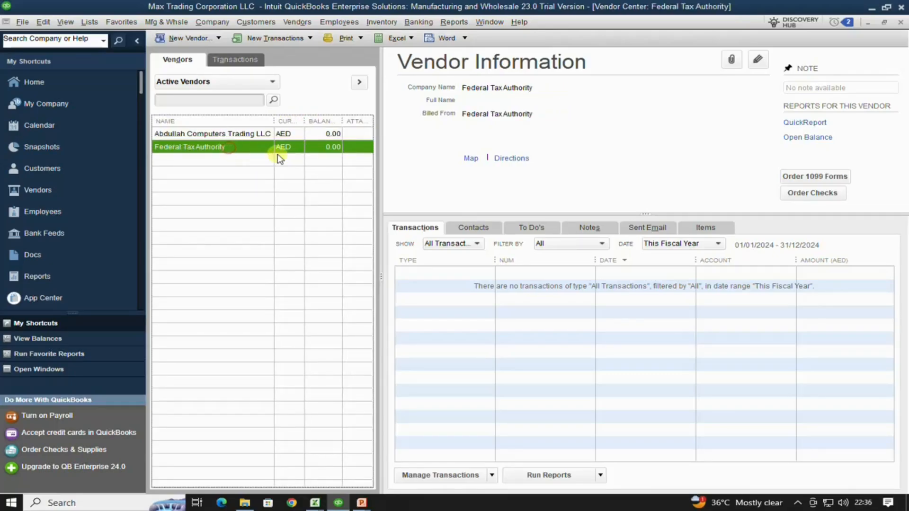
{"action": "left_click", "coordinate": [217, 38]}
- Create vendor Ahmad General Trading LLC with a 1,085.00 opening balance in UAE Dirham
{"action": "left_click", "coordinate": [192, 54]}
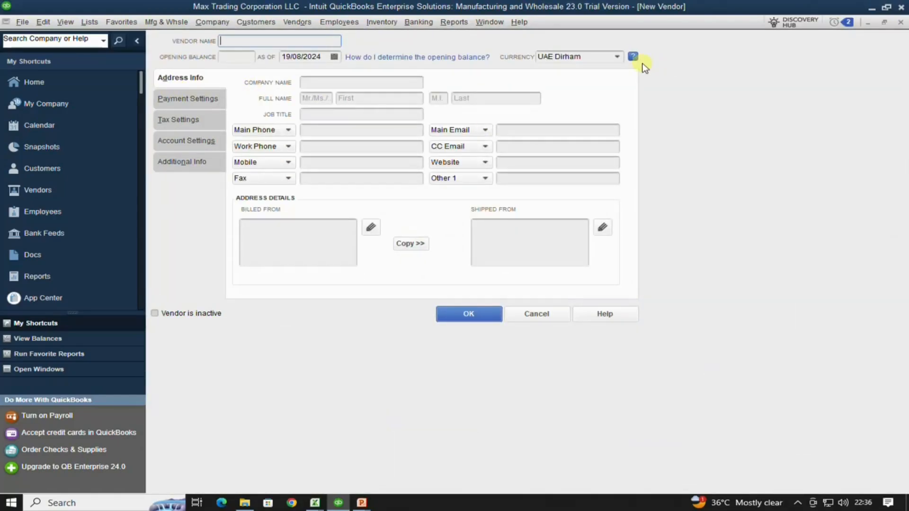
{"action": "type", "text": "Ahmad General Trading"}
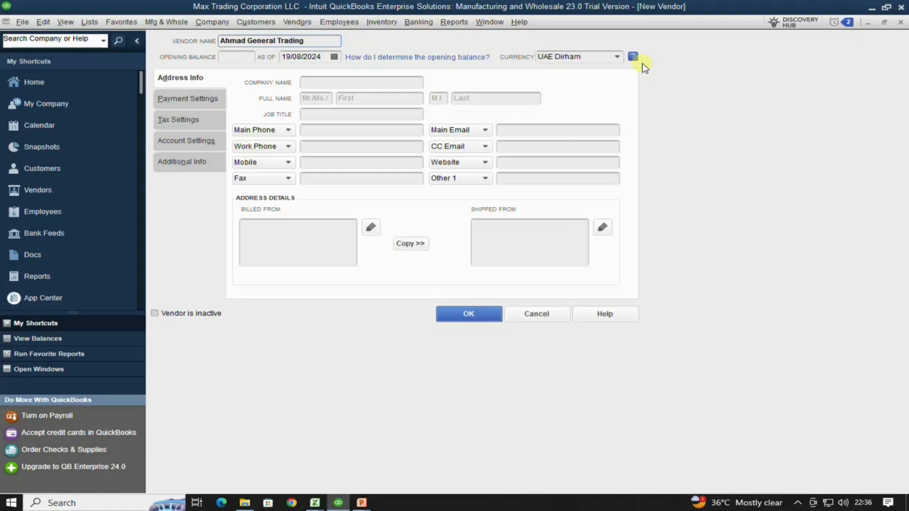
{"action": "type", "text": " LLC"}
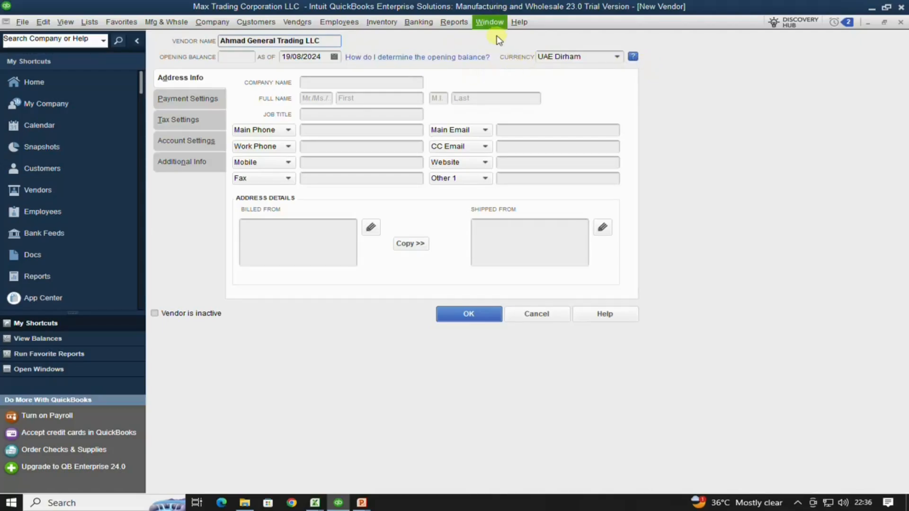
{"action": "key", "text": "Tab"}
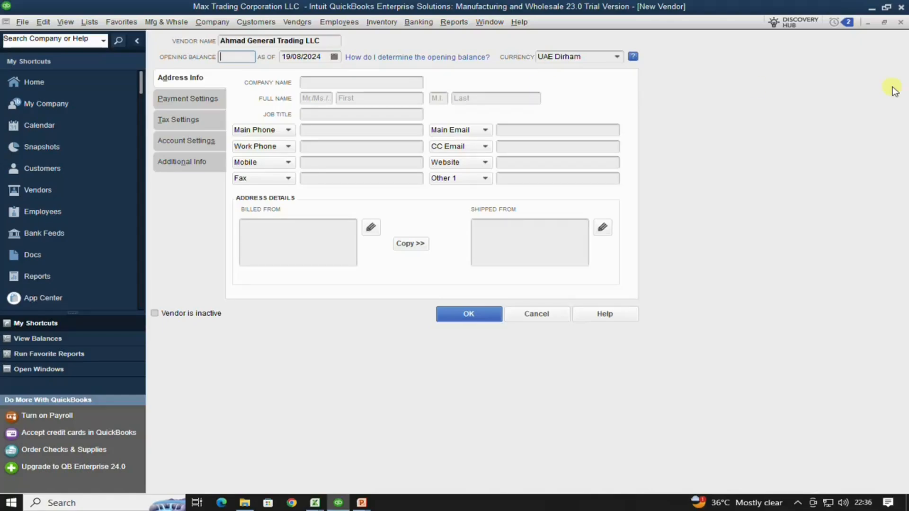
{"action": "type", "text": "1085"}
{"action": "key", "text": "Tab"}
{"action": "key", "text": "Tab"}
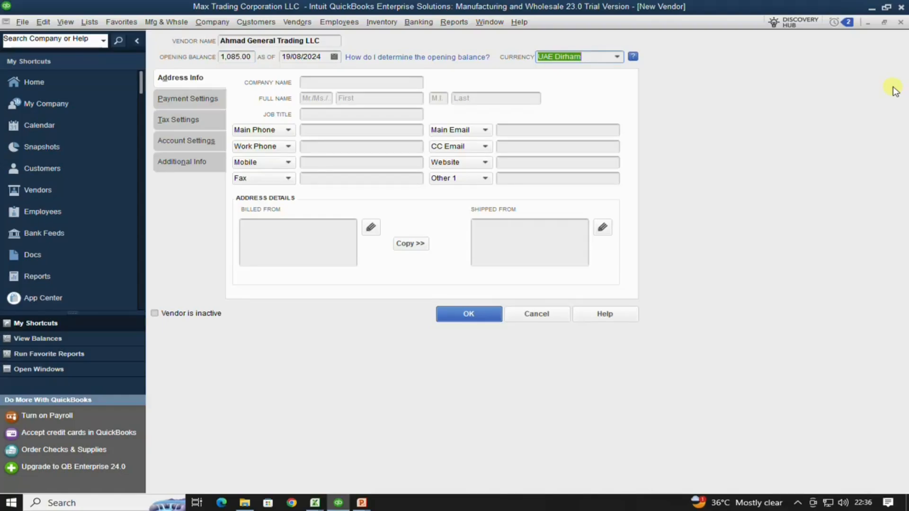
{"action": "left_click", "coordinate": [507, 68]}
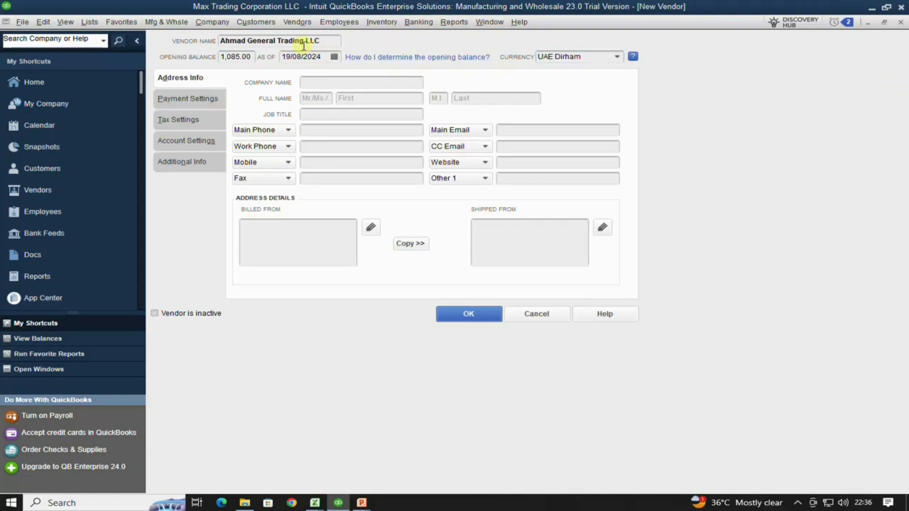
{"action": "left_click_drag", "start_coordinate": [323, 41], "coordinate": [131, 38]}
{"action": "key", "text": "ctrl+c"}
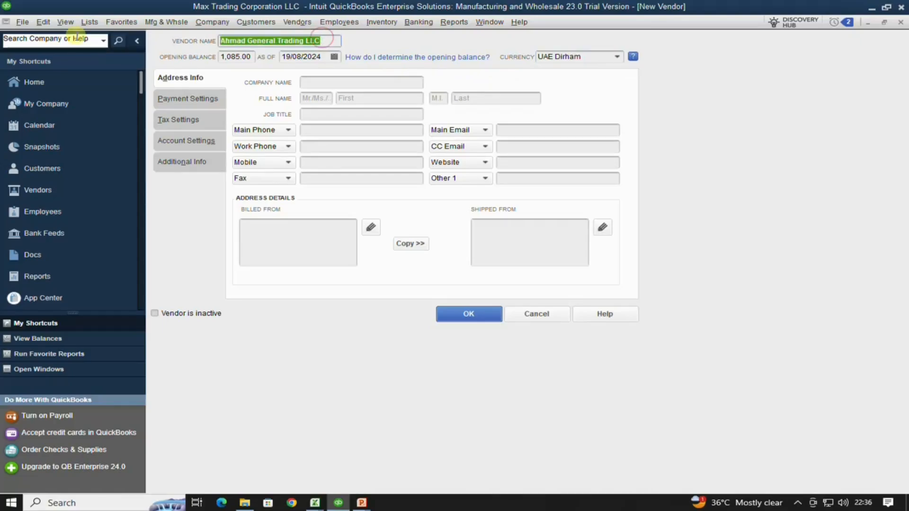
- Fill in company name, contact as Mr. with first name, job title Marketing Manager, and main phone
{"action": "left_click", "coordinate": [313, 83]}
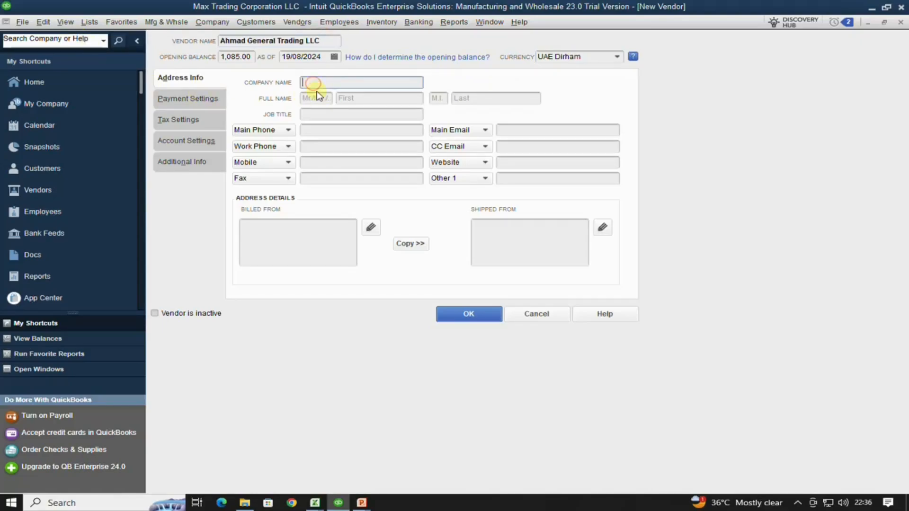
{"action": "key", "text": "ctrl+v"}
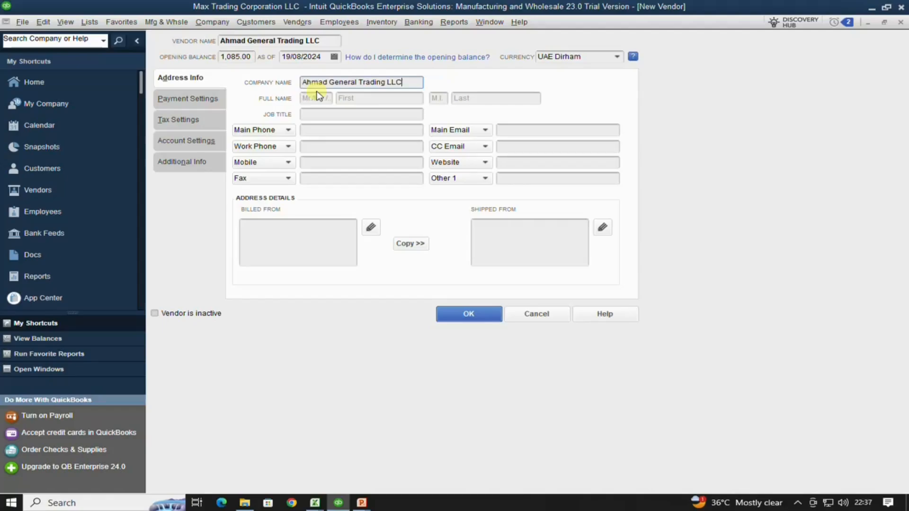
{"action": "left_click", "coordinate": [316, 98]}
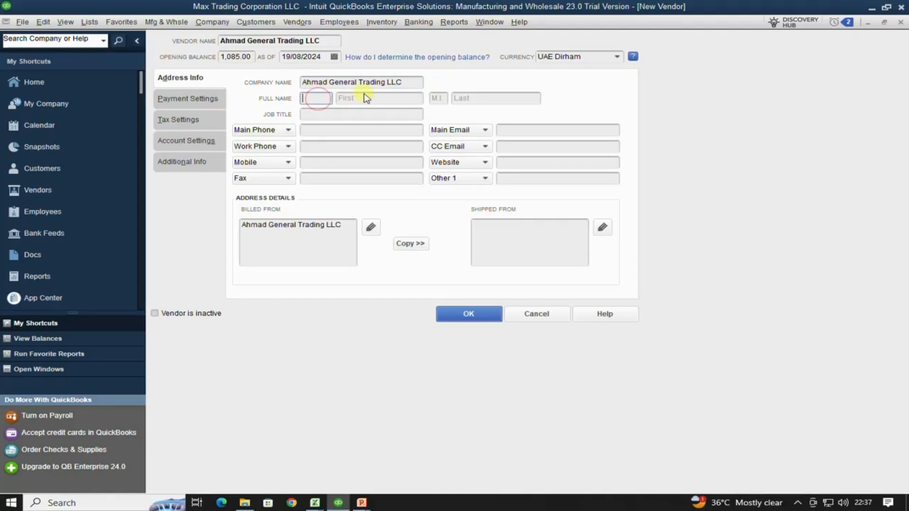
{"action": "type", "text": "Mr."}
{"action": "left_click", "coordinate": [344, 99]}
{"action": "type", "text": "B"}
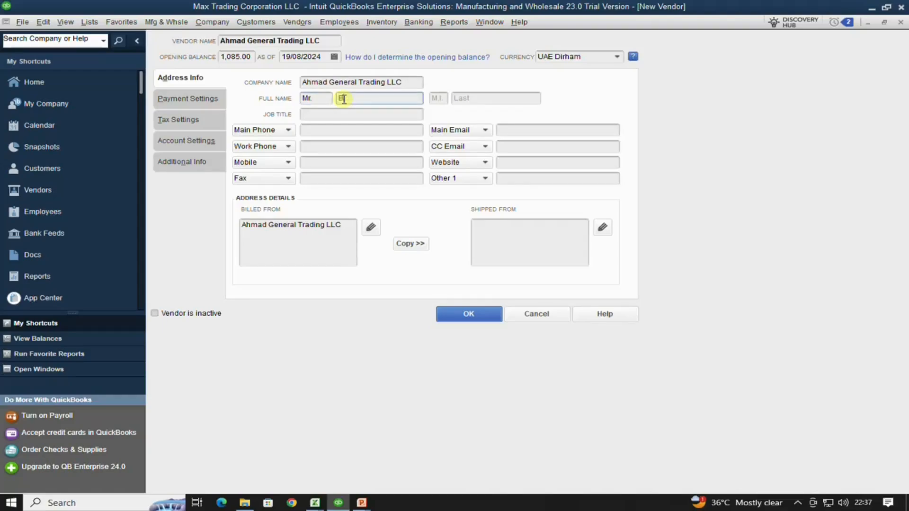
{"action": "type", "text": "ilal"}
{"action": "key", "text": "Tab"}
{"action": "key", "text": "Tab"}
{"action": "key", "text": "Tab"}
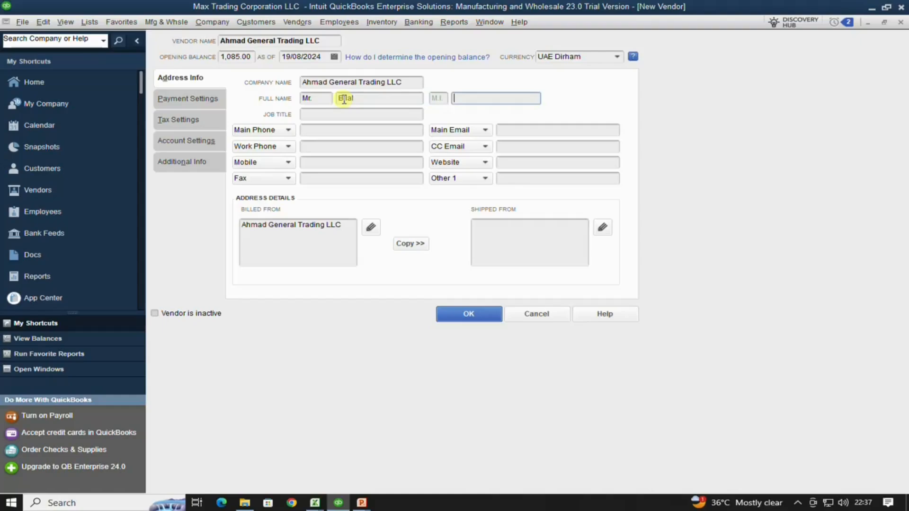
{"action": "type", "text": "M"}
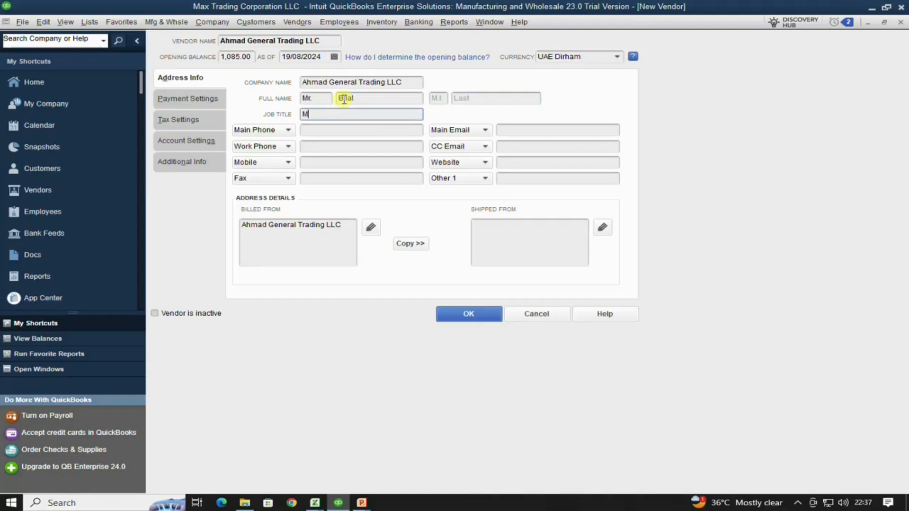
{"action": "type", "text": "arketing Manager"}
{"action": "key", "text": "Tab"}
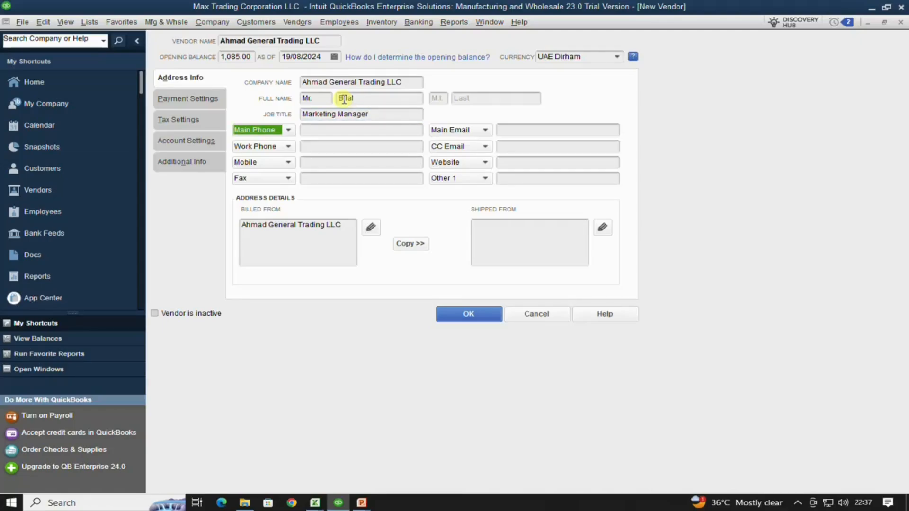
{"action": "key", "text": "Tab"}
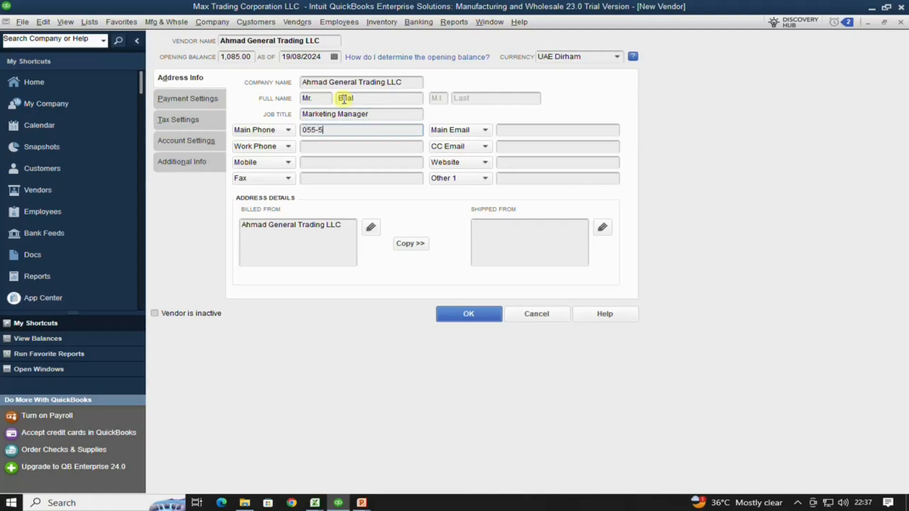
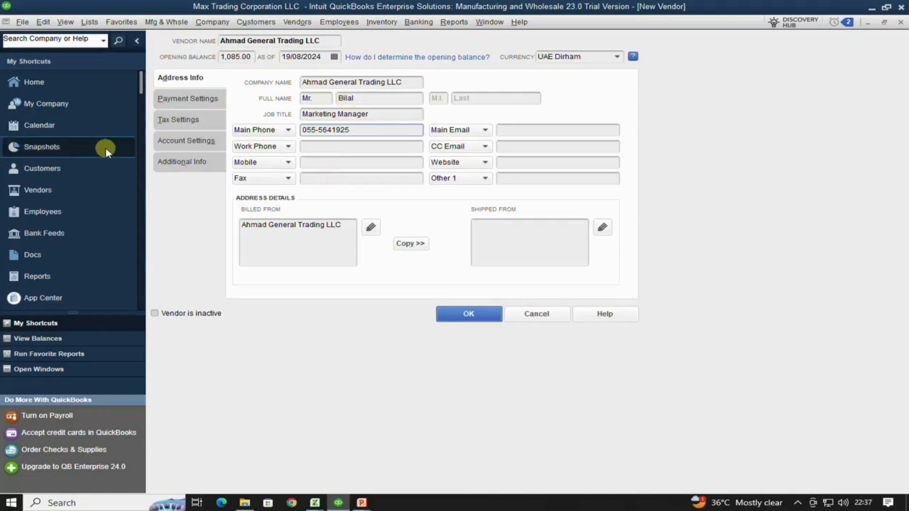
- Add Dubai and a tax registration number line to the Billed From address
{"action": "left_click", "coordinate": [346, 225]}
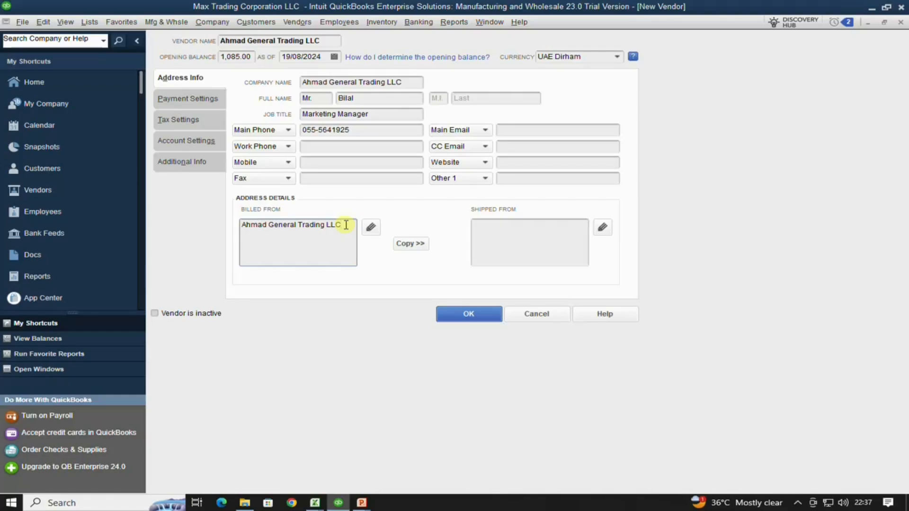
{"action": "type", "text": "J"}
{"action": "key", "text": "BackSpace"}
{"action": "type", "text": "Dubaoi"}
{"action": "key", "text": "BackSpace"}
{"action": "key", "text": "BackSpace"}
{"action": "type", "text": "i."}
{"action": "key", "text": "Return"}
{"action": "type", "text": "Tax Reg"}
{"action": "type", "text": "istration"}
{"action": "key", "text": "BackSpace"}
{"action": "key", "text": "BackSpace"}
{"action": "key", "text": "BackSpace"}
{"action": "key", "text": "BackSpace"}
{"action": "key", "text": "BackSpace"}
{"action": "key", "text": "BackSpace"}
{"action": "key", "text": "BackSpace"}
{"action": "key", "text": "BackSpace"}
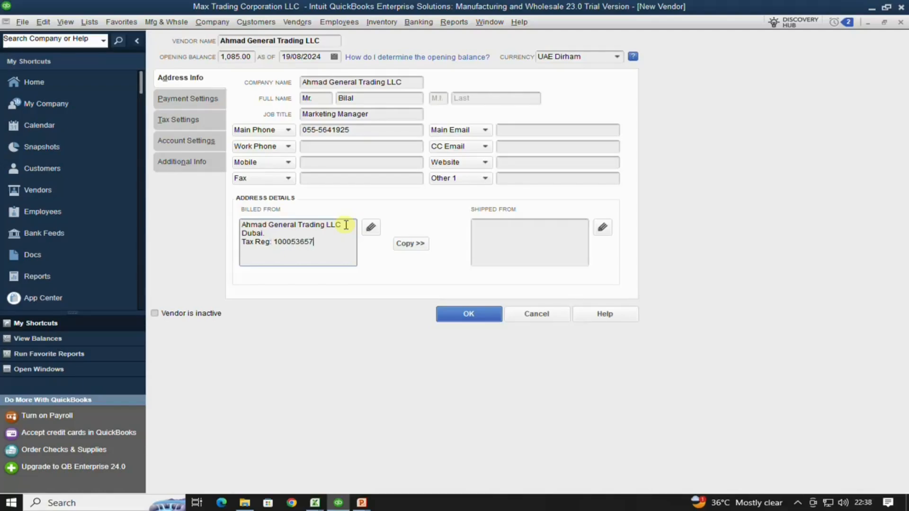
- Copy the billing address to shipping and save Ahmad General Trading LLC, accepting the closed-period warning
{"action": "left_click", "coordinate": [411, 244]}
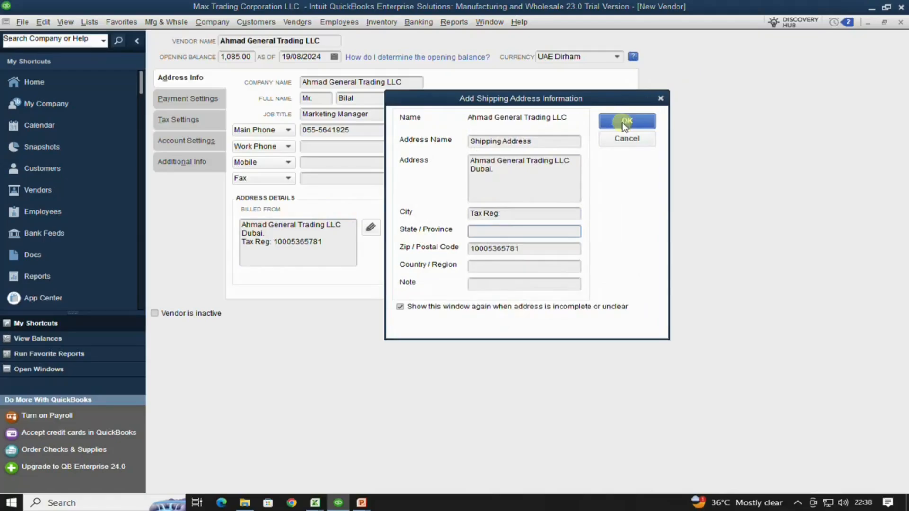
{"action": "left_click", "coordinate": [624, 123]}
{"action": "left_click", "coordinate": [621, 138]}
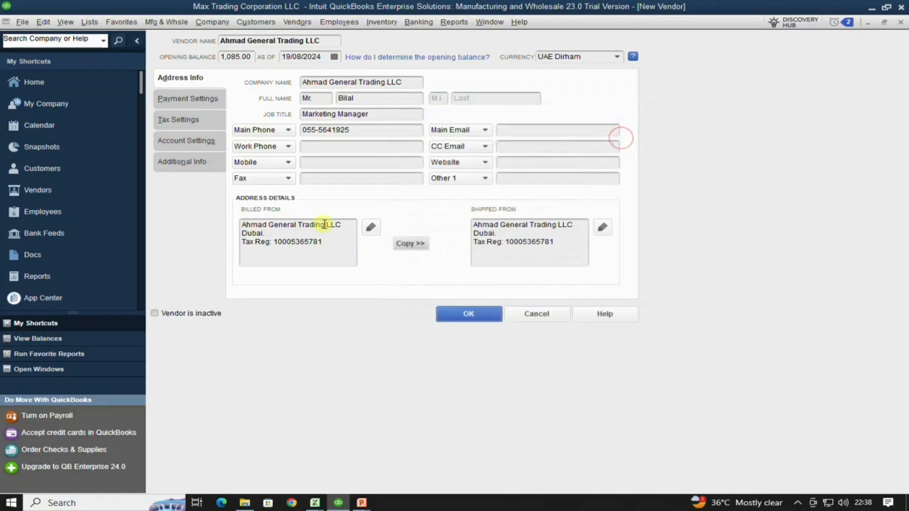
{"action": "left_click", "coordinate": [473, 315]}
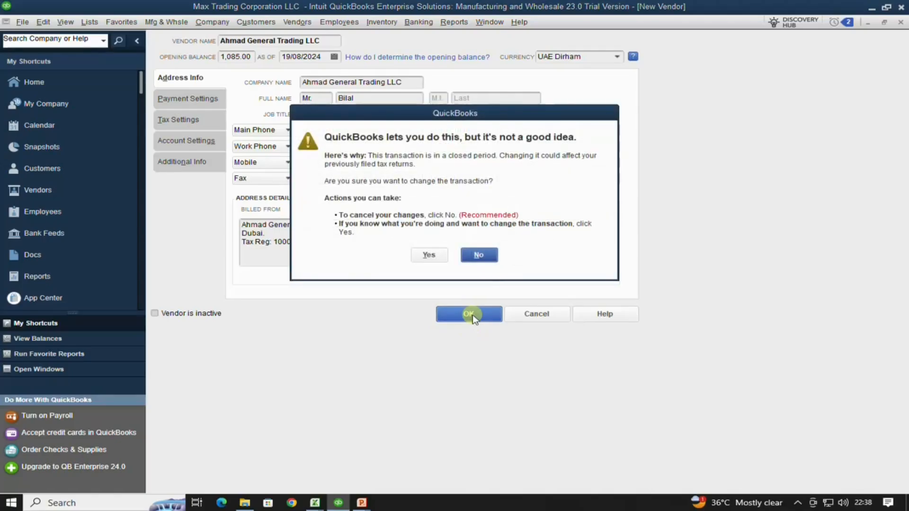
{"action": "left_click", "coordinate": [436, 258]}
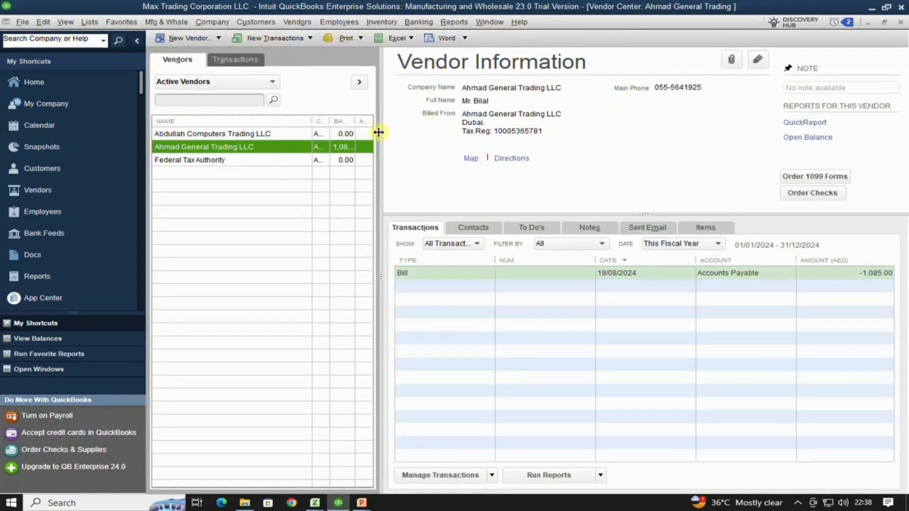
- Resize the vendor list pane and narrow the Name column so currency, balance and attach columns show
{"action": "left_click_drag", "start_coordinate": [379, 133], "coordinate": [401, 137]}
{"action": "left_click_drag", "start_coordinate": [429, 142], "coordinate": [417, 142]}
{"action": "left_click_drag", "start_coordinate": [348, 121], "coordinate": [299, 120]}
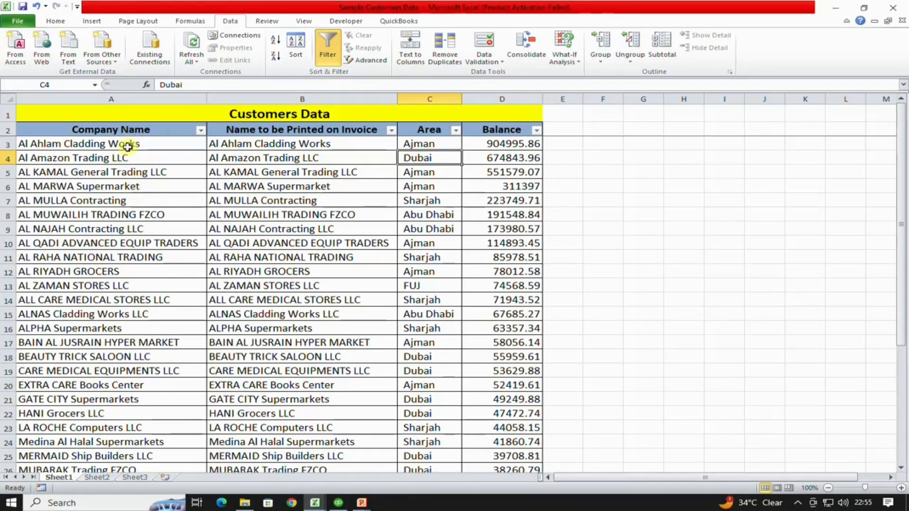
{"action": "left_click", "coordinate": [268, 114]}
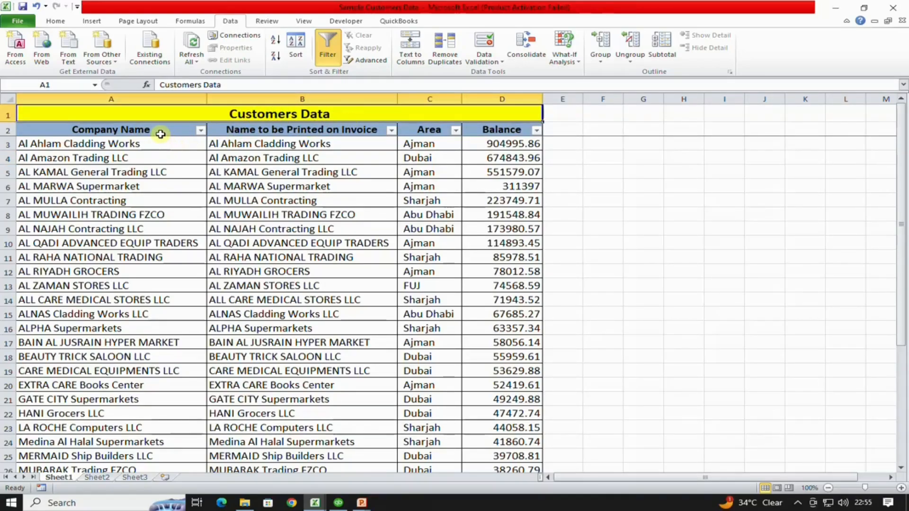
{"action": "left_click", "coordinate": [161, 132]}
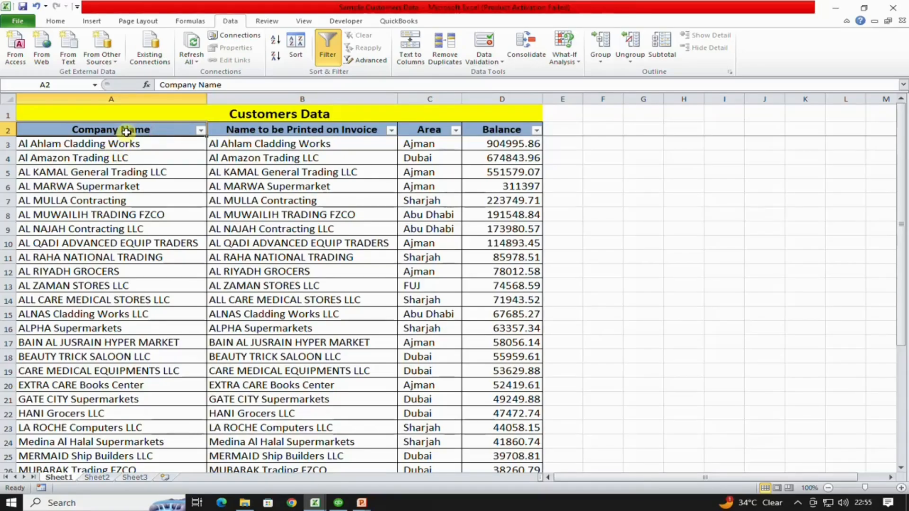
{"action": "left_click", "coordinate": [132, 147]}
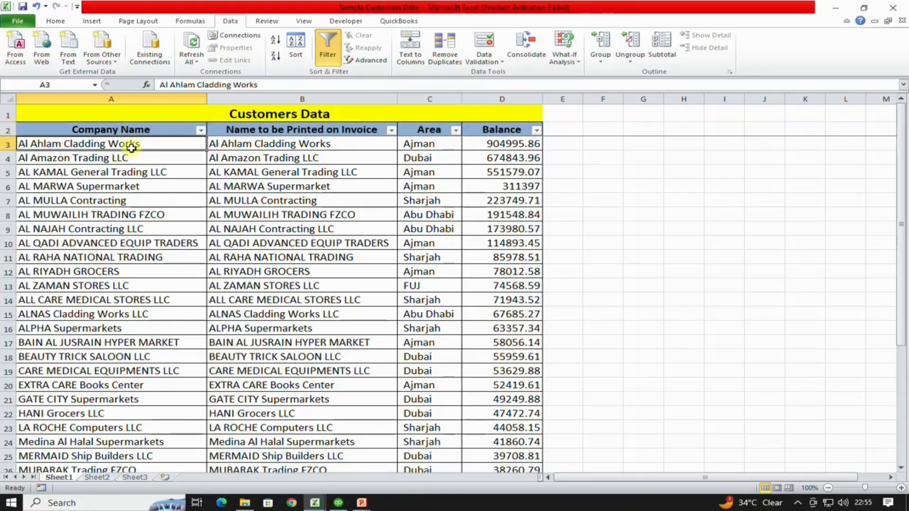
{"action": "left_click", "coordinate": [265, 130]}
{"action": "left_click", "coordinate": [283, 145]}
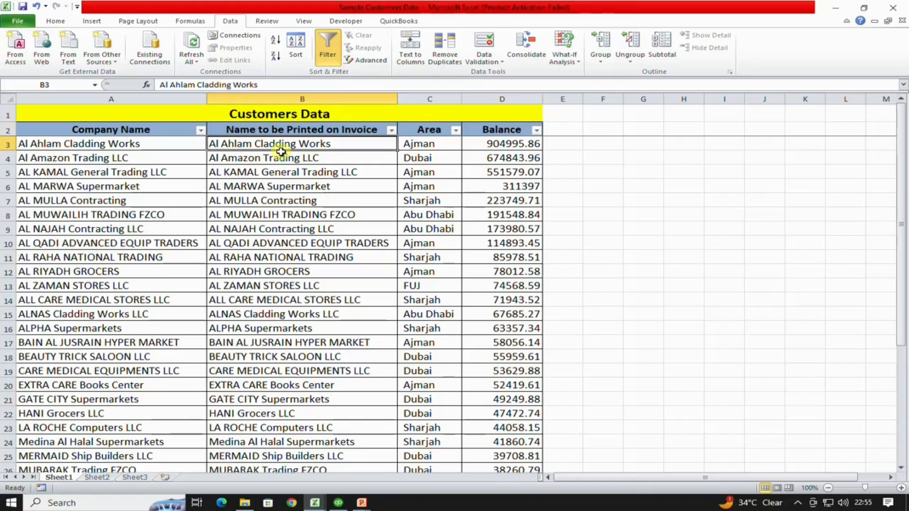
{"action": "left_click", "coordinate": [408, 131]}
{"action": "left_click", "coordinate": [412, 143]}
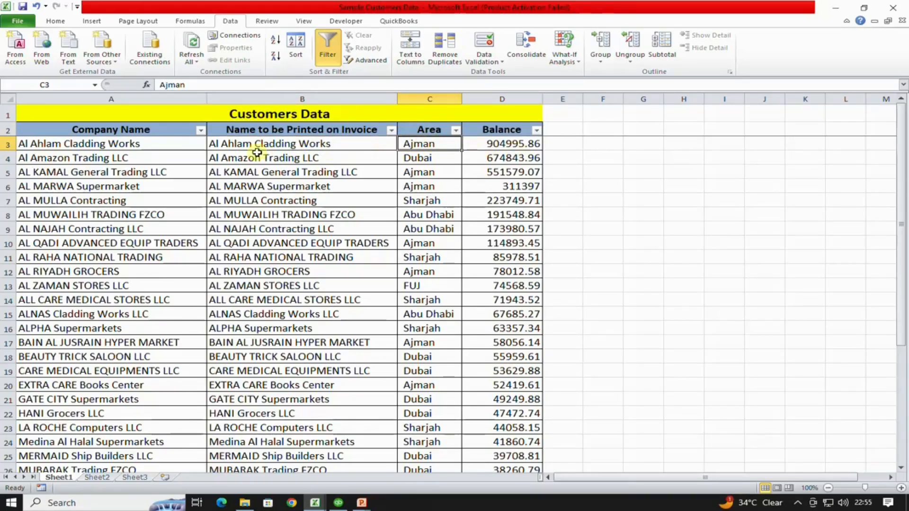
{"action": "left_click", "coordinate": [418, 159]}
{"action": "left_click", "coordinate": [440, 145]}
{"action": "left_click", "coordinate": [487, 129]}
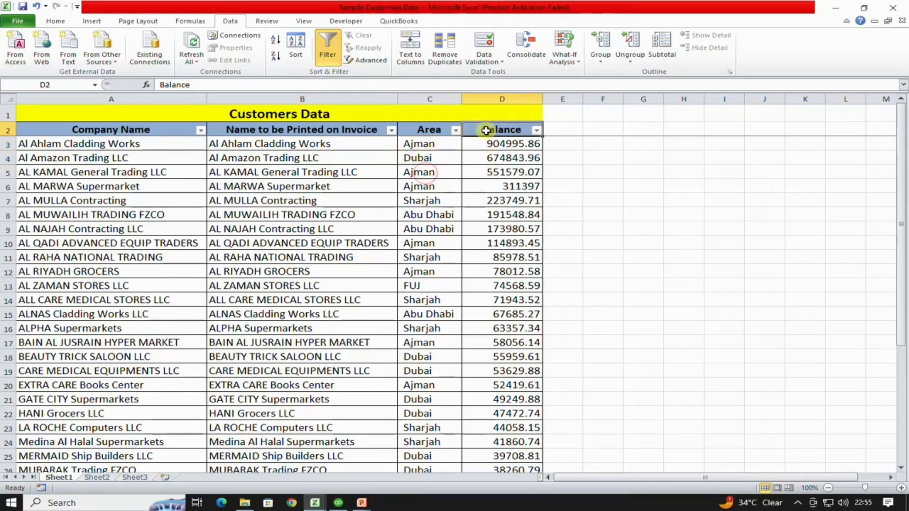
{"action": "left_click", "coordinate": [502, 146]}
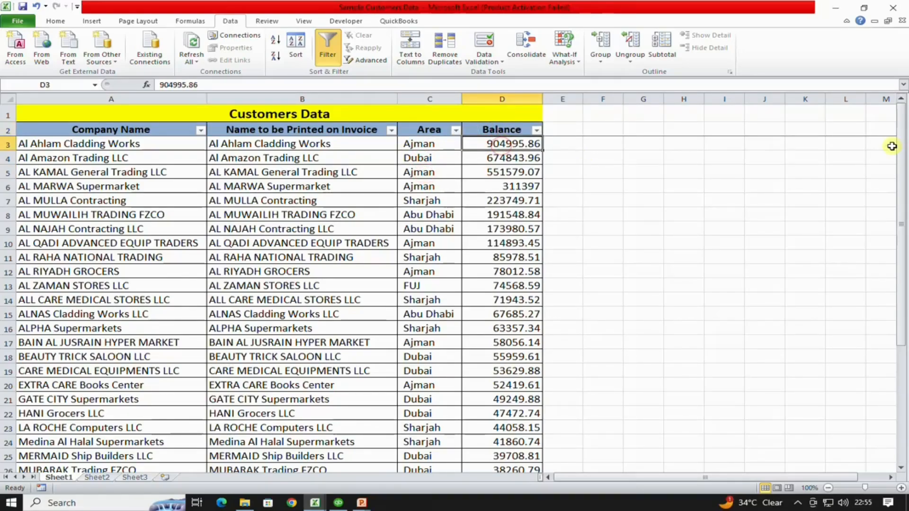
- Check cell D3's number format, leave the balances in General, and return to QuickBooks
{"action": "right_click", "coordinate": [504, 147]}
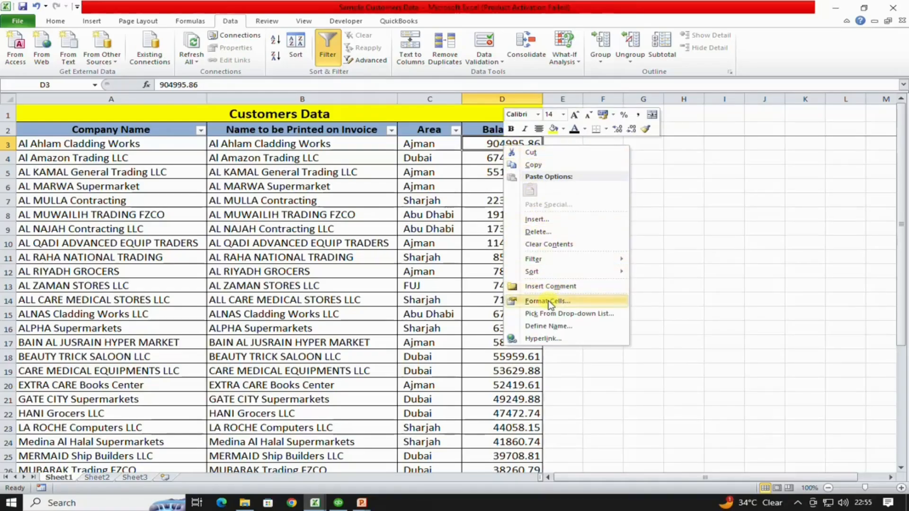
{"action": "left_click", "coordinate": [549, 301]}
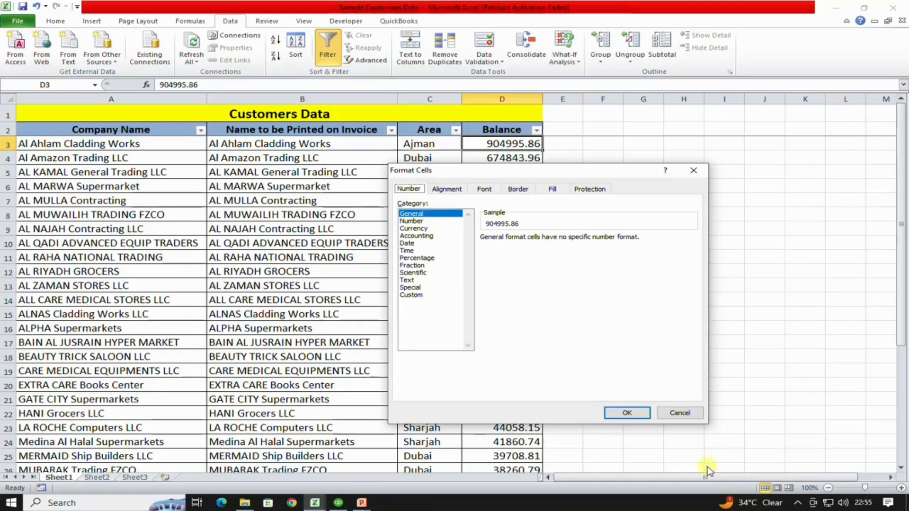
{"action": "left_click", "coordinate": [629, 413]}
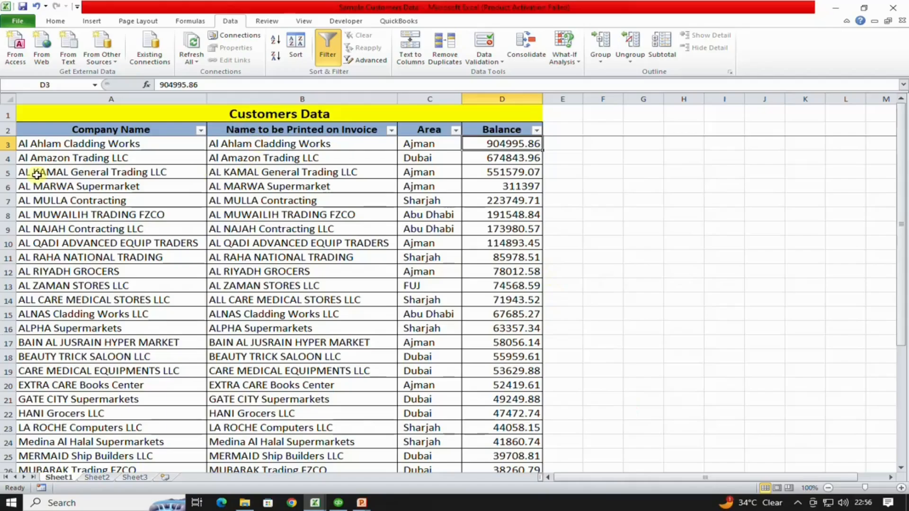
{"action": "left_click", "coordinate": [339, 503]}
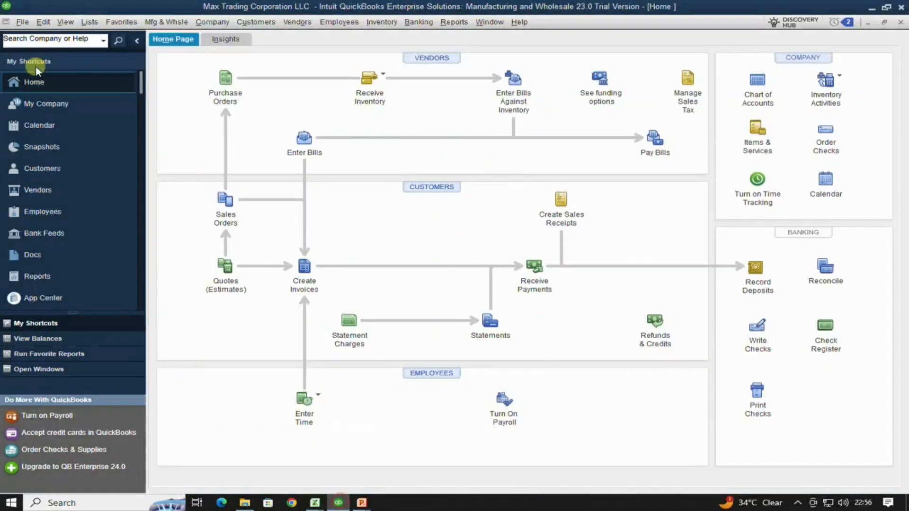
- Open Add/Edit Multiple List Entries from the Lists menu with Customers as the list
{"action": "left_click", "coordinate": [90, 21]}
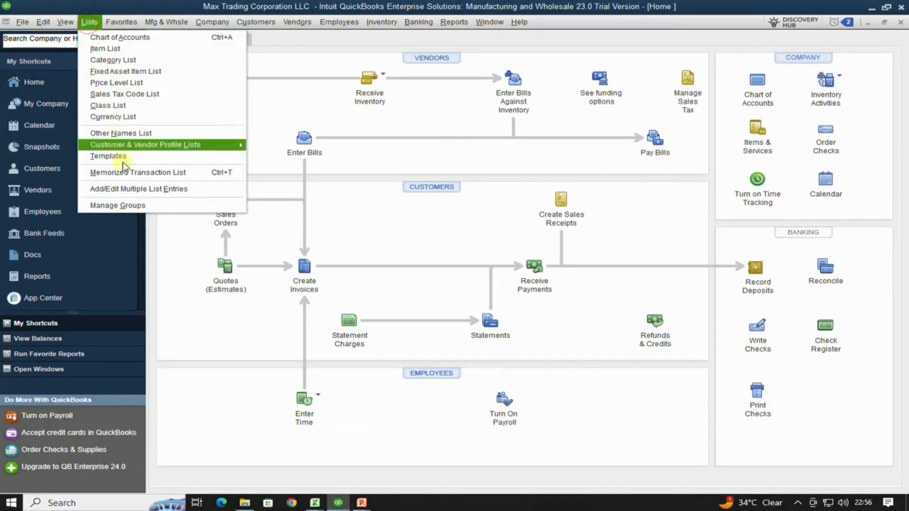
{"action": "left_click", "coordinate": [135, 188]}
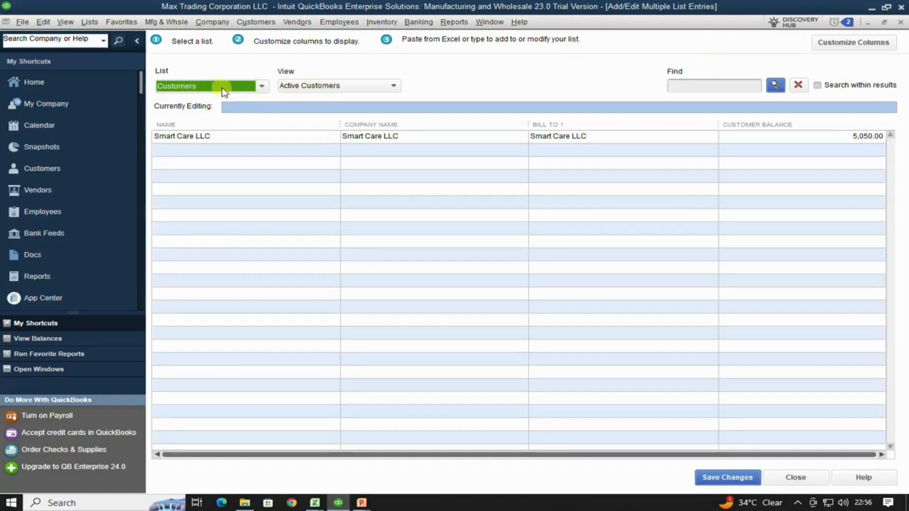
{"action": "left_click", "coordinate": [262, 86]}
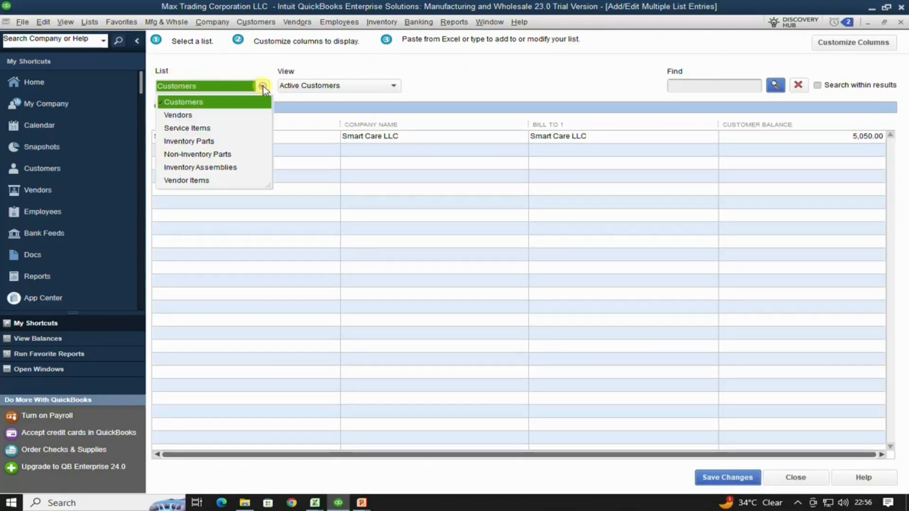
{"action": "left_click", "coordinate": [195, 103]}
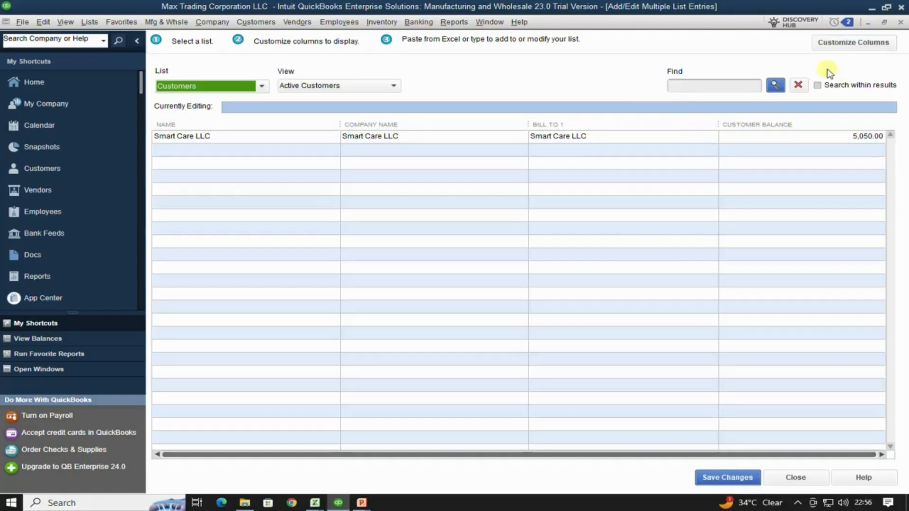
- In Sample Customers Data, review the Company Name, Invoice Name, Area and Balance columns
{"action": "mouse_move", "coordinate": [314, 503]}
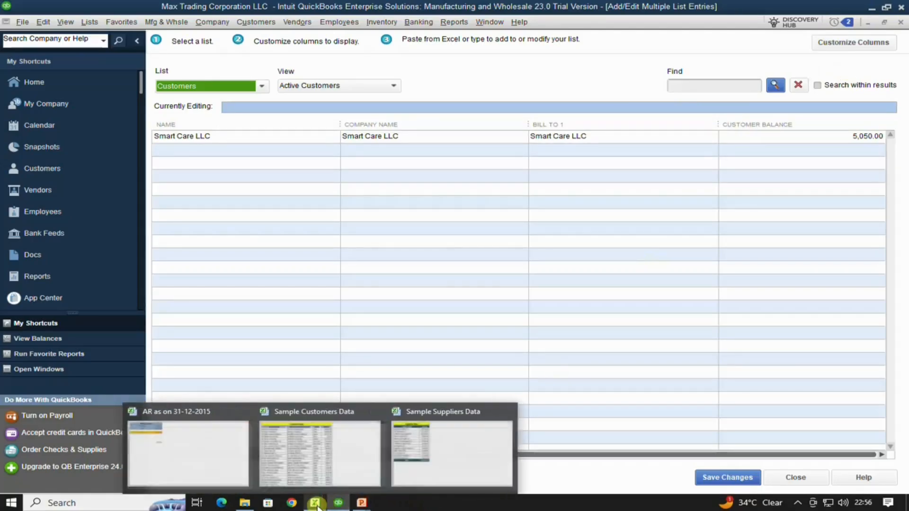
{"action": "left_click", "coordinate": [320, 484]}
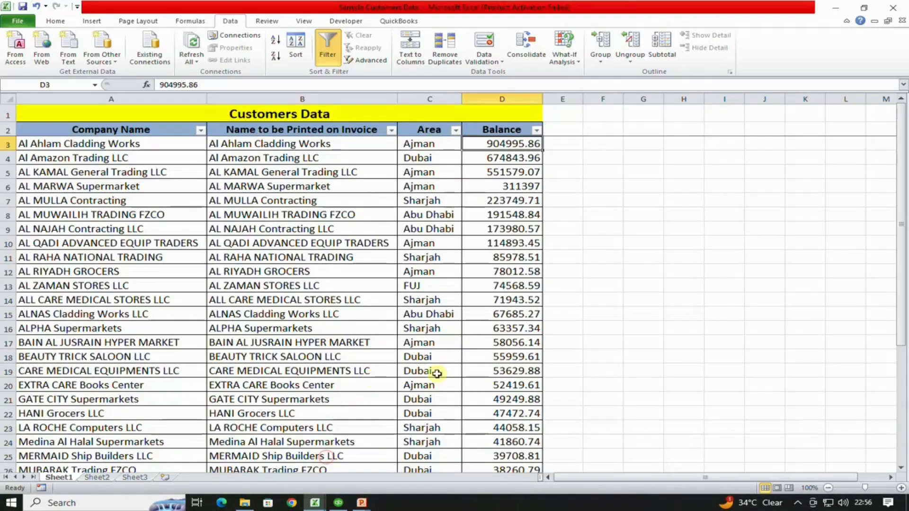
{"action": "left_click", "coordinate": [135, 129]}
{"action": "left_click", "coordinate": [281, 127]}
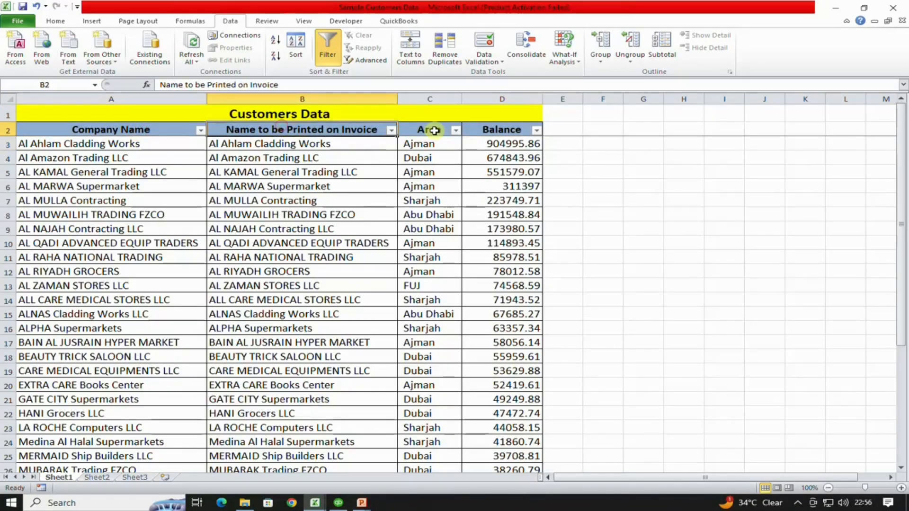
{"action": "left_click", "coordinate": [426, 130]}
{"action": "left_click", "coordinate": [486, 130]}
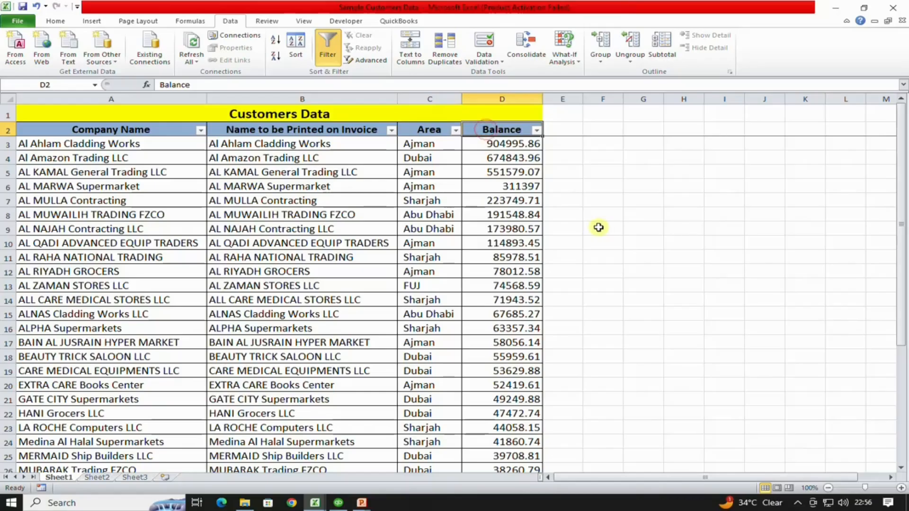
- Return to QuickBooks and place the cursor in a new blank customer row
{"action": "key", "text": "alt+Tab"}
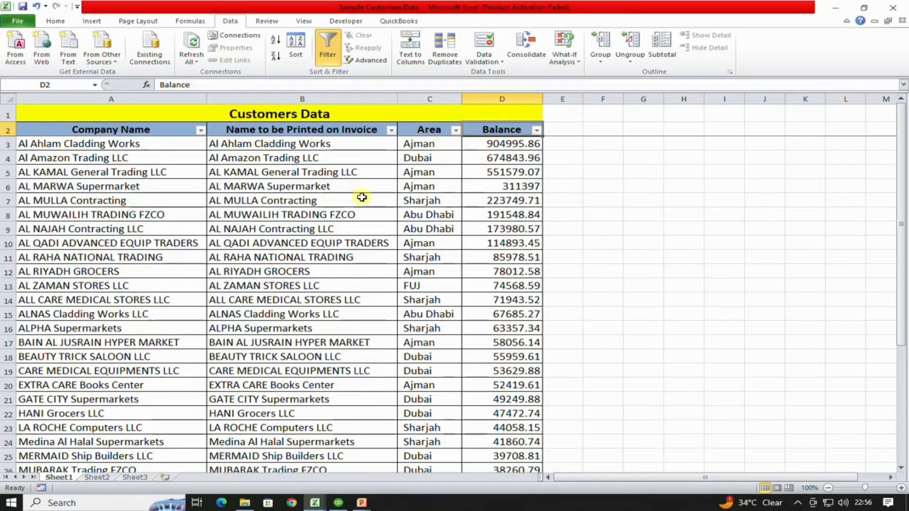
{"action": "key", "text": "alt+Tab"}
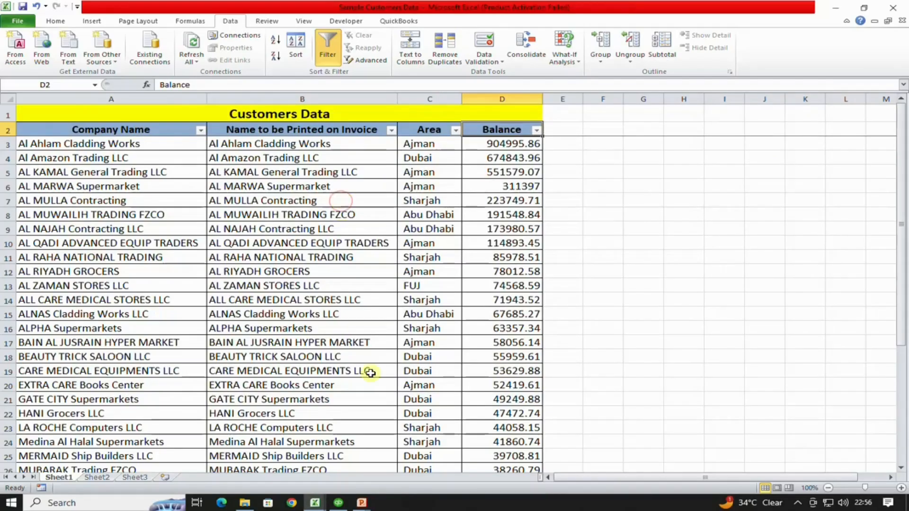
{"action": "left_click", "coordinate": [338, 503]}
{"action": "left_click", "coordinate": [351, 322]}
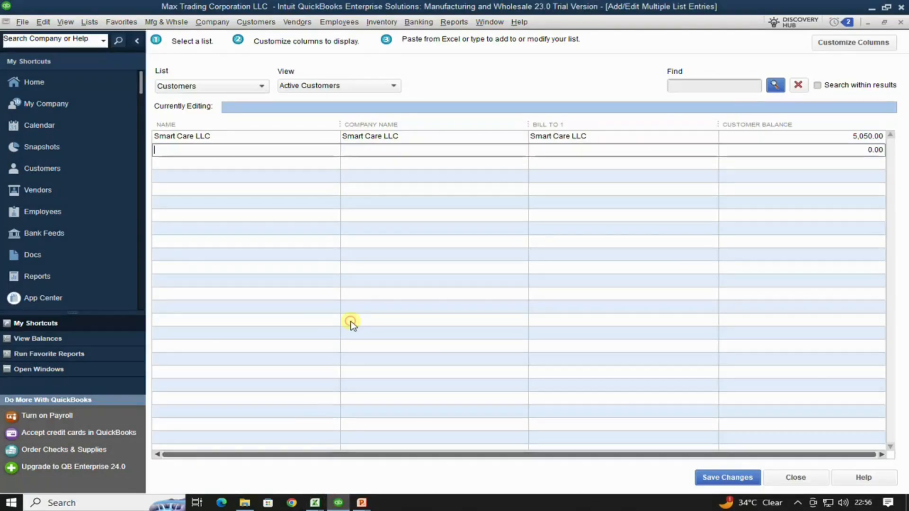
{"action": "left_click", "coordinate": [852, 43]}
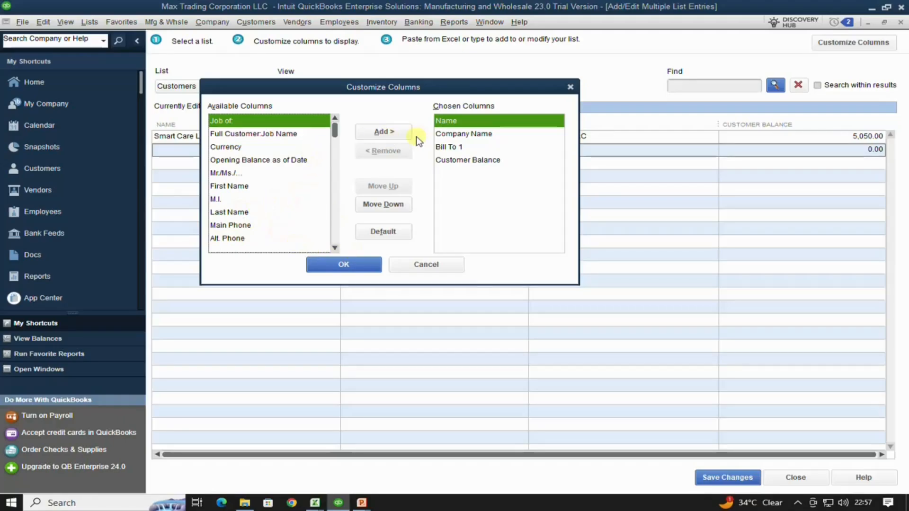
{"action": "left_click", "coordinate": [386, 134]}
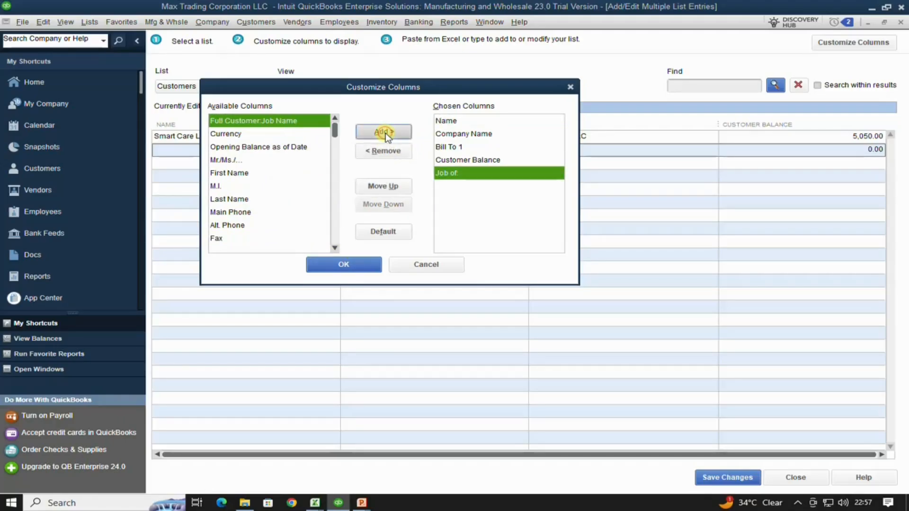
{"action": "left_click", "coordinate": [386, 133]}
{"action": "left_click", "coordinate": [386, 133]}
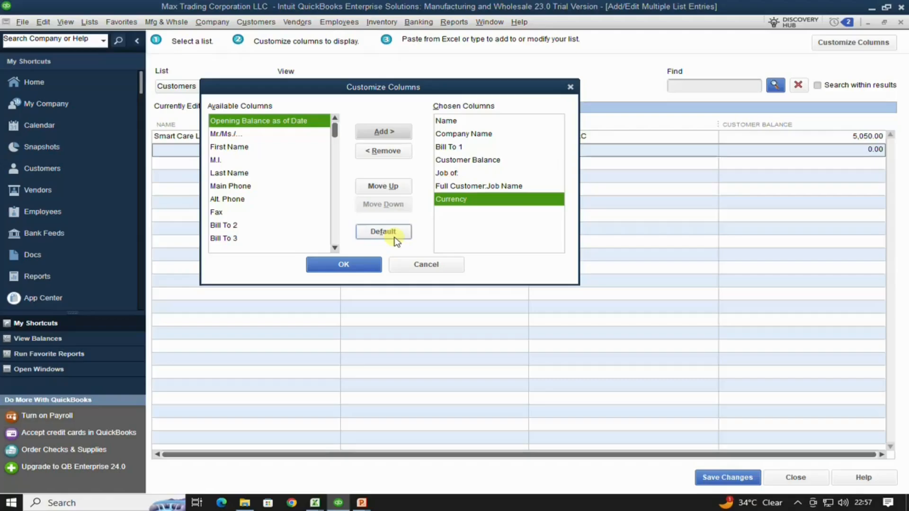
{"action": "left_click", "coordinate": [383, 153]}
{"action": "left_click", "coordinate": [383, 153]}
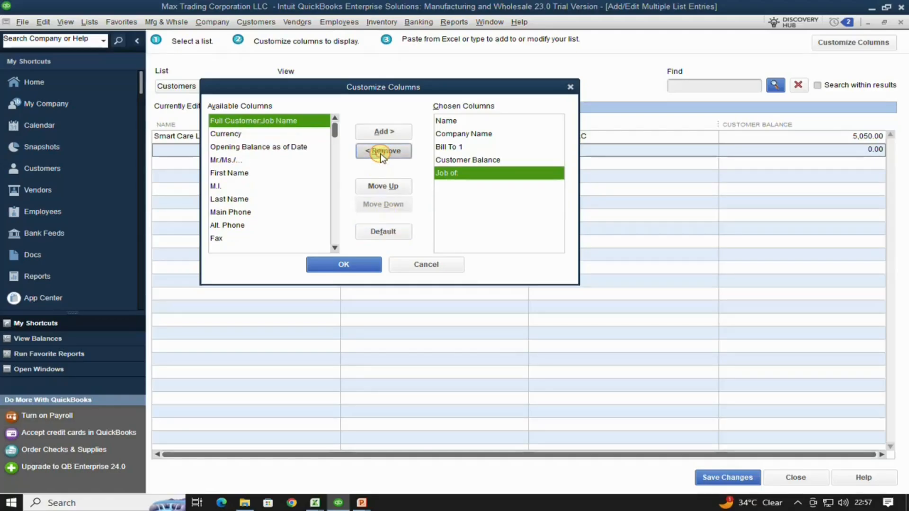
{"action": "left_click", "coordinate": [383, 152]}
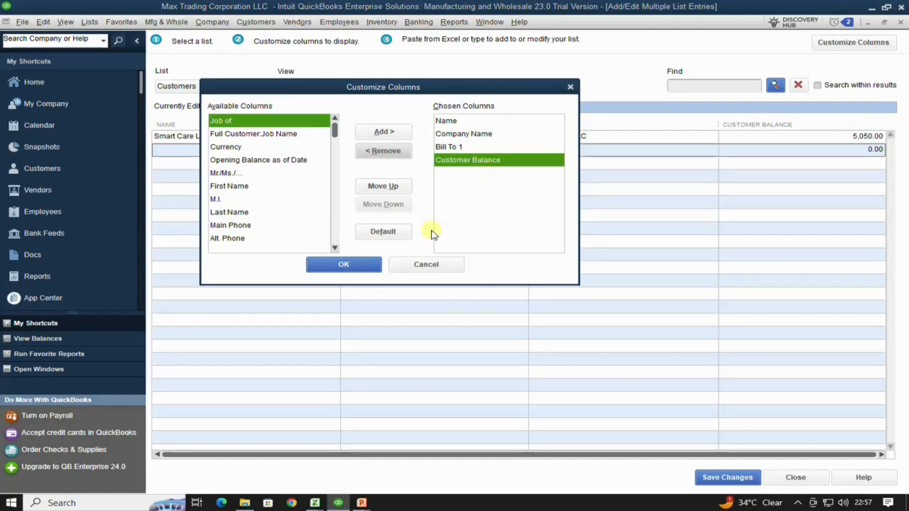
{"action": "left_click", "coordinate": [367, 270]}
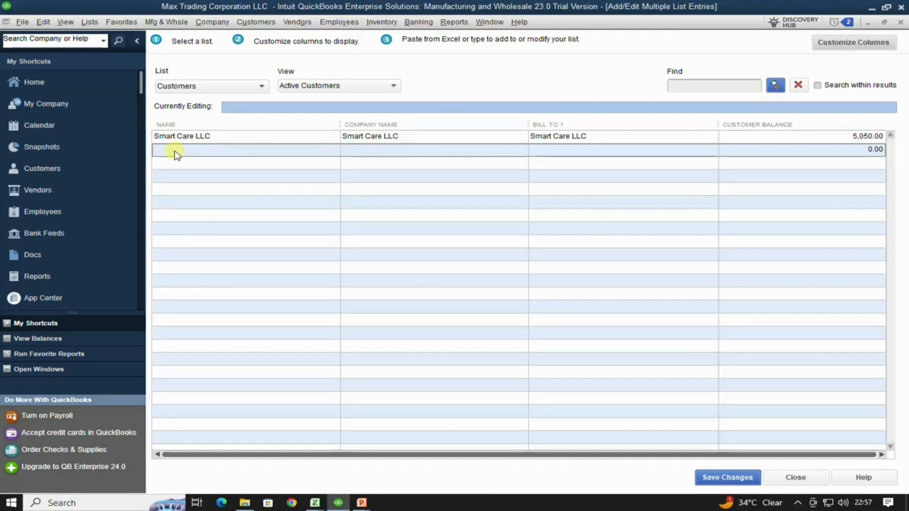
{"action": "left_click", "coordinate": [175, 153]}
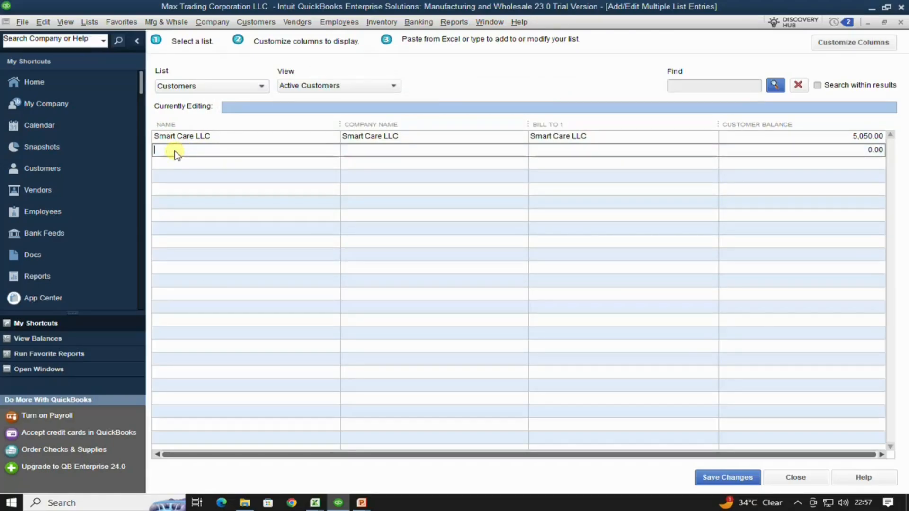
- Copy Excel customer rows A3:D35, excluding the Total row, then return to QuickBooks
{"action": "key", "text": "alt+Tab"}
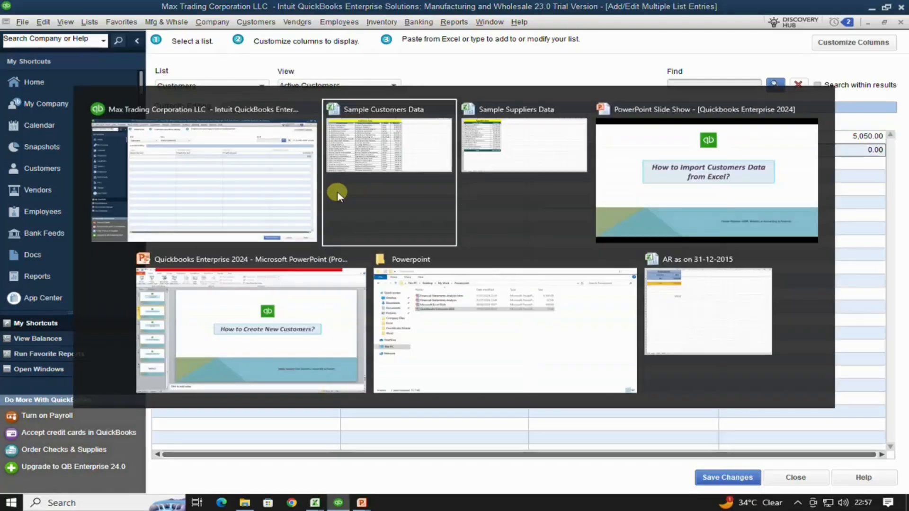
{"action": "left_click", "coordinate": [123, 145]}
{"action": "left_click_drag", "start_coordinate": [123, 146], "coordinate": [501, 162]}
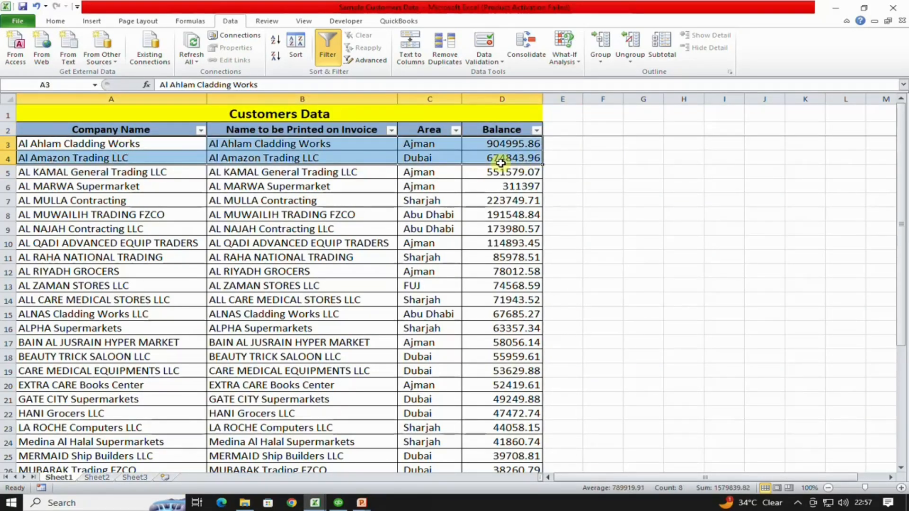
{"action": "key", "text": "ctrl+shift+Down"}
{"action": "key", "text": "shift+Up"}
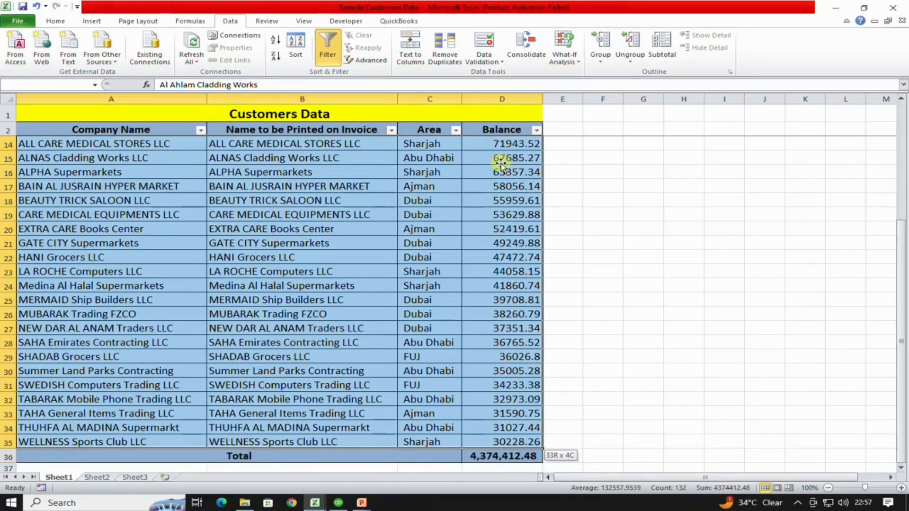
{"action": "left_click_drag", "start_coordinate": [500, 165], "coordinate": [500, 165]}
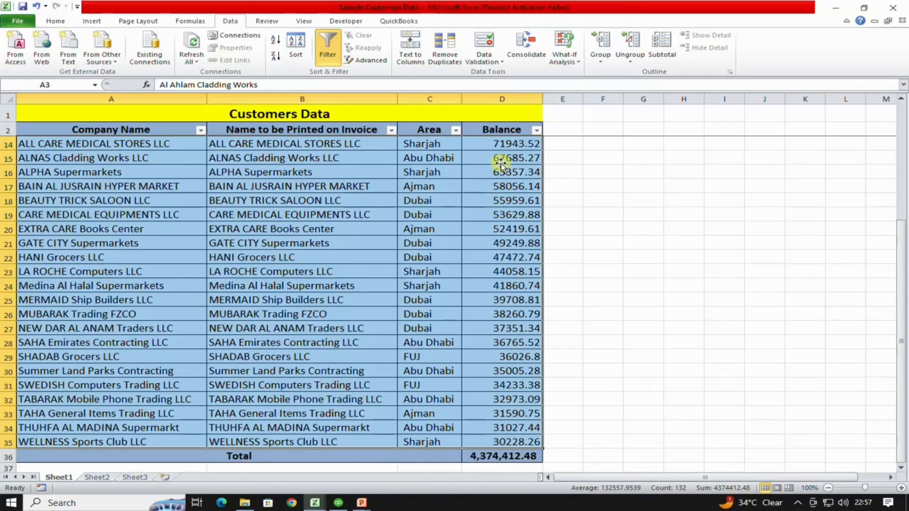
{"action": "key", "text": "ctrl+c"}
{"action": "key", "text": "alt+Tab"}
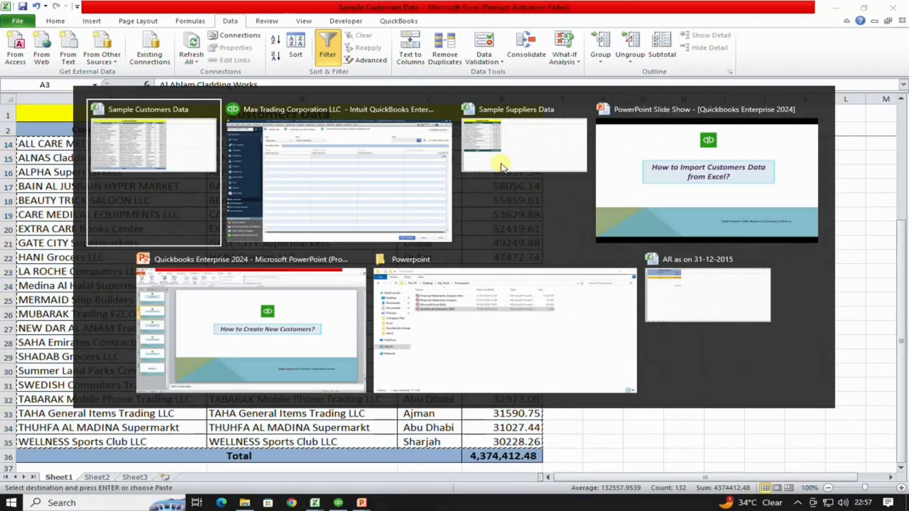
{"action": "key", "text": "alt+Tab"}
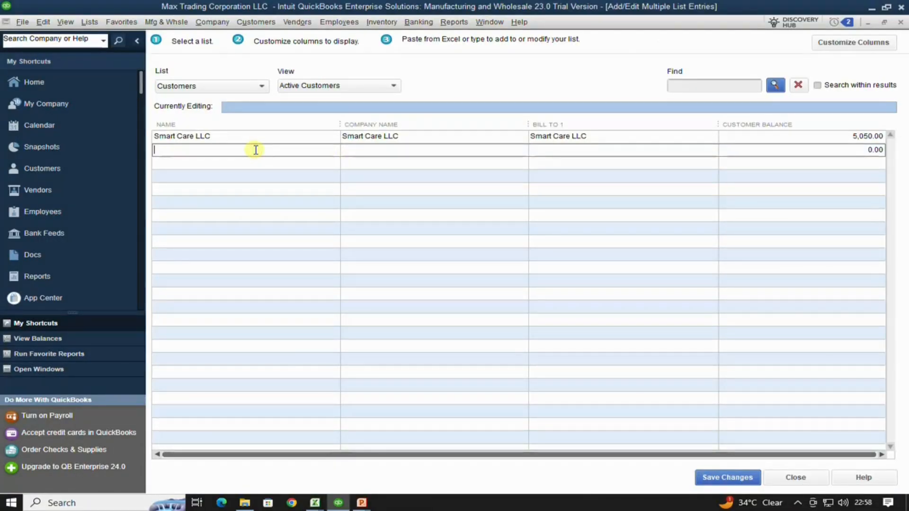
- Paste the 33 customer rows into the grid, save them, and close the window
{"action": "key", "text": "ctrl+v"}
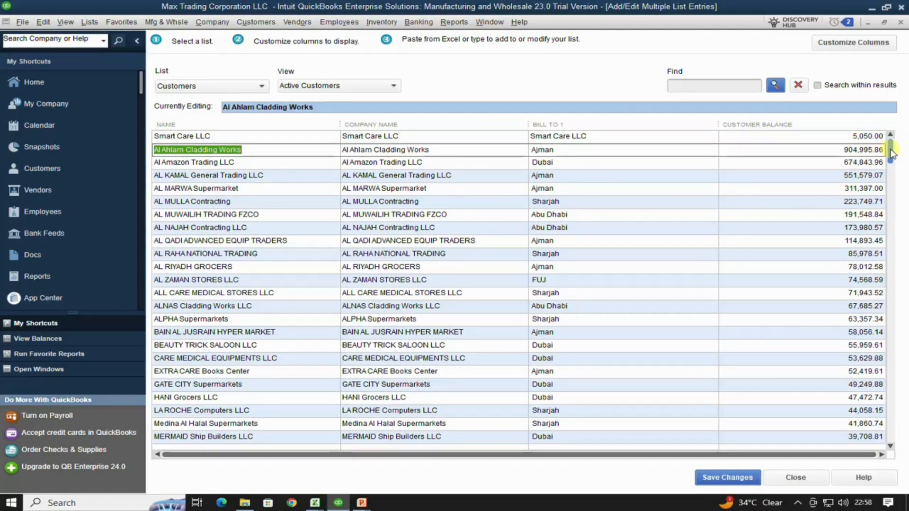
{"action": "left_click", "coordinate": [738, 476]}
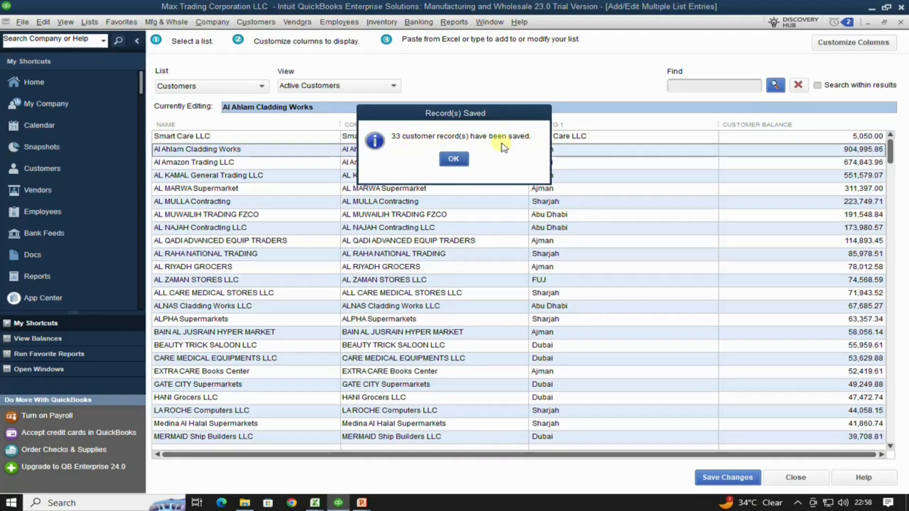
{"action": "left_click", "coordinate": [454, 159]}
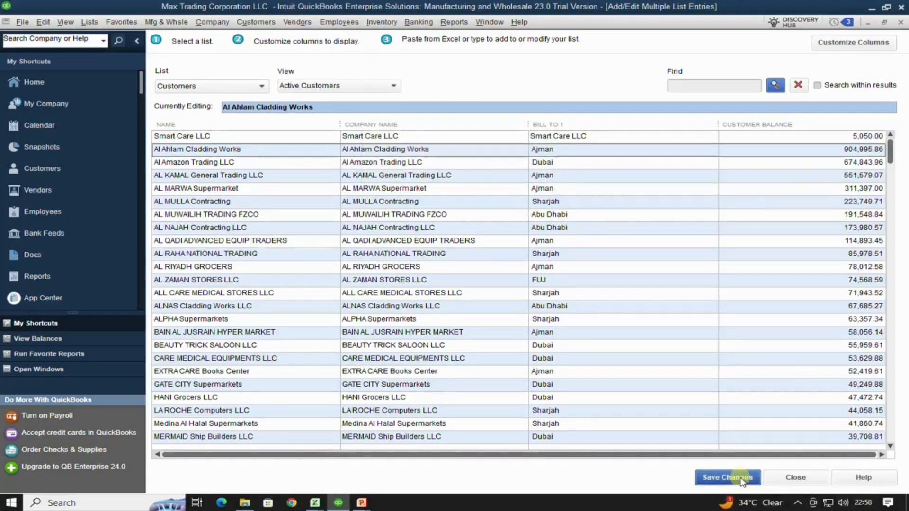
{"action": "left_click", "coordinate": [787, 480]}
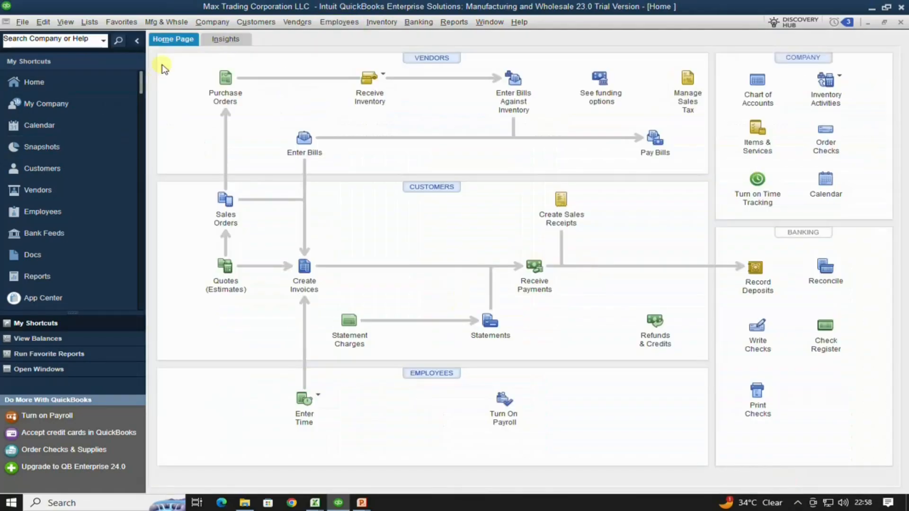
- Open the Customer Center and widen the list to show the imported customers' AED balances
{"action": "left_click", "coordinate": [35, 170]}
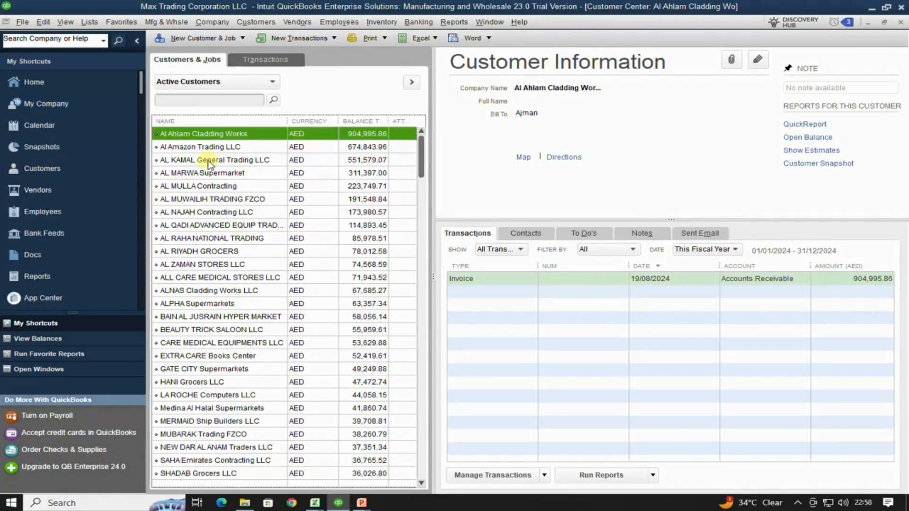
{"action": "left_click_drag", "start_coordinate": [432, 179], "coordinate": [467, 185]}
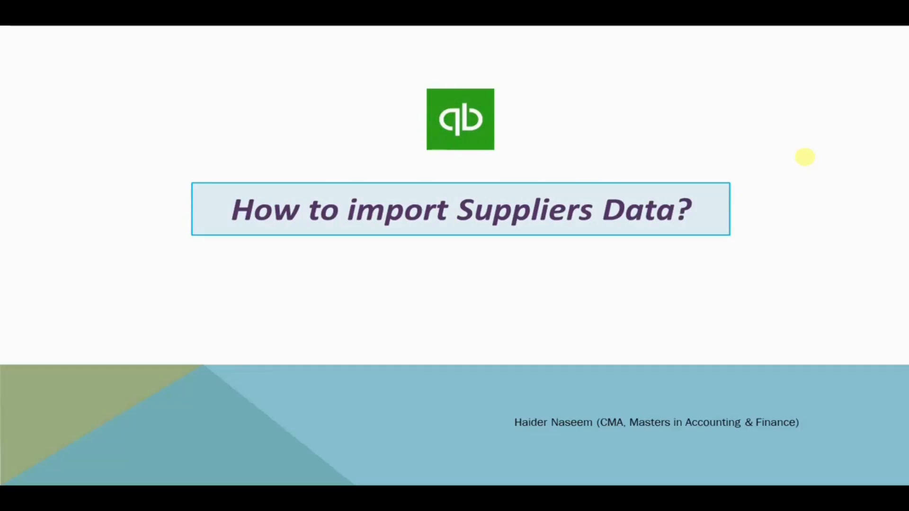
- In Sample Suppliers Data, review the supplier name, bill name and amount columns, selecting C3:C15
{"action": "key", "text": "alt+Tab"}
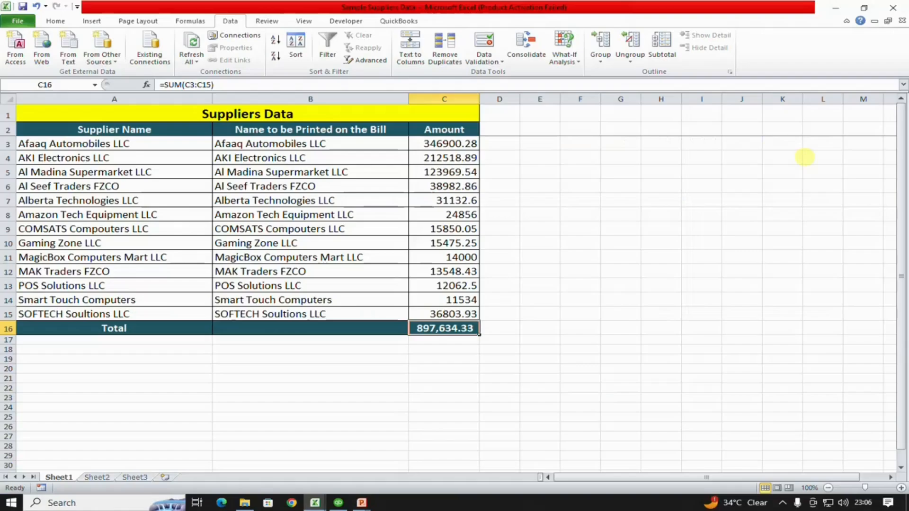
{"action": "left_click", "coordinate": [247, 111]}
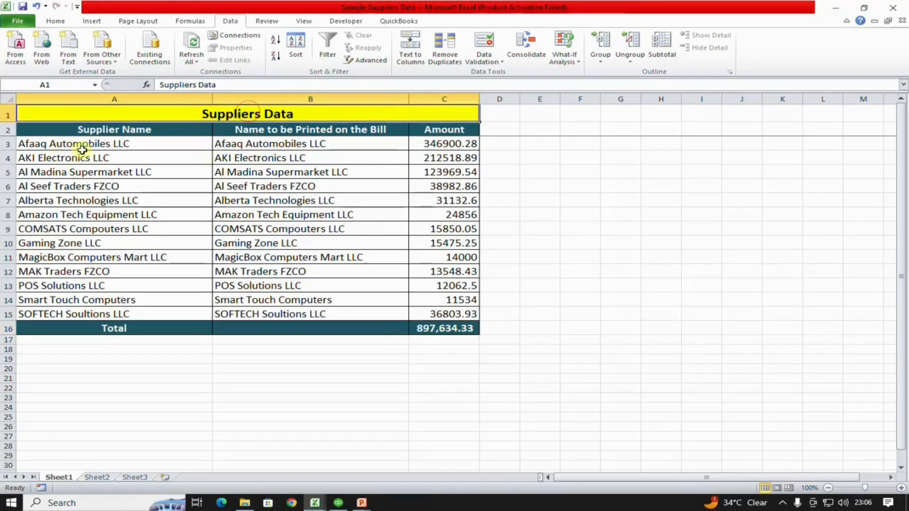
{"action": "left_click_drag", "start_coordinate": [104, 142], "coordinate": [97, 312]}
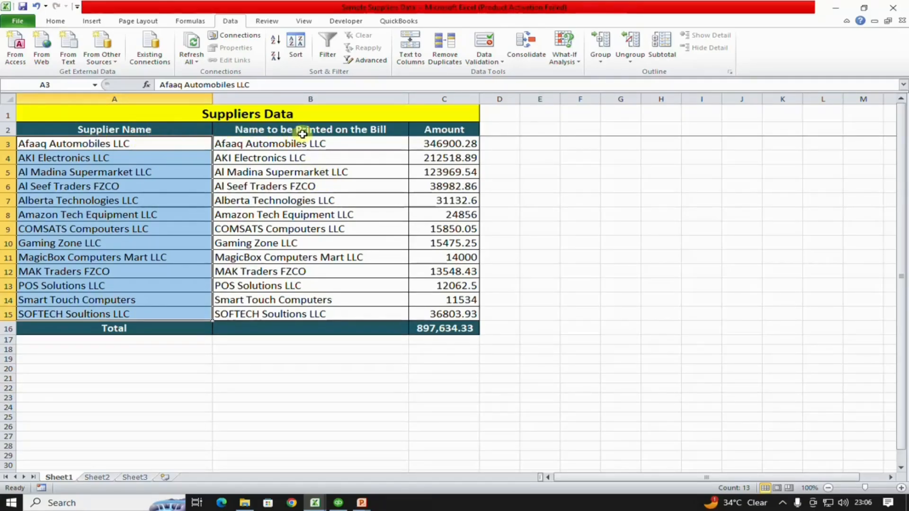
{"action": "left_click_drag", "start_coordinate": [299, 143], "coordinate": [312, 312]}
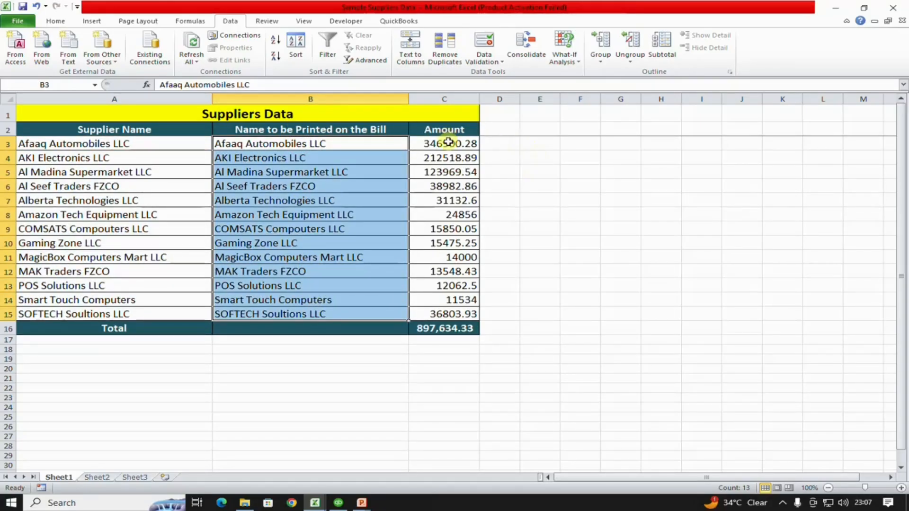
{"action": "left_click_drag", "start_coordinate": [448, 143], "coordinate": [449, 314]}
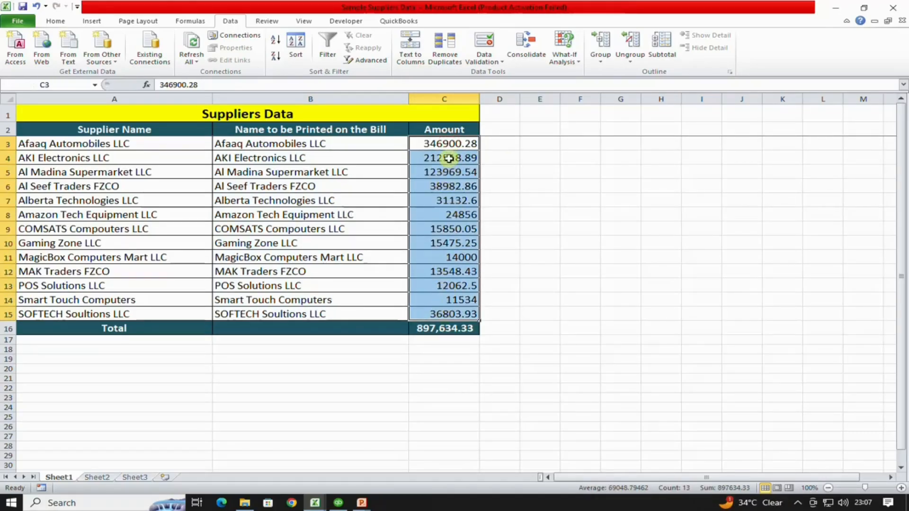
- Apply the General number format to the supplier amounts C3:C15
{"action": "right_click", "coordinate": [444, 143]}
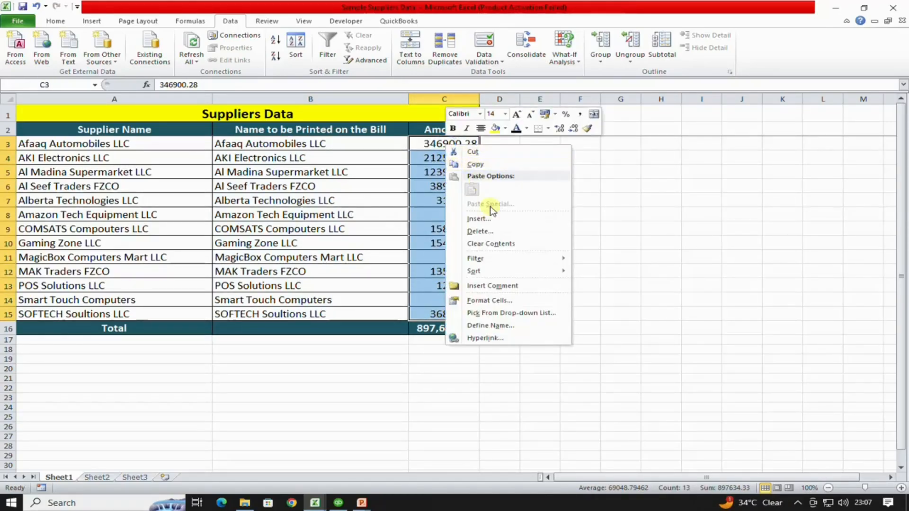
{"action": "left_click", "coordinate": [503, 303]}
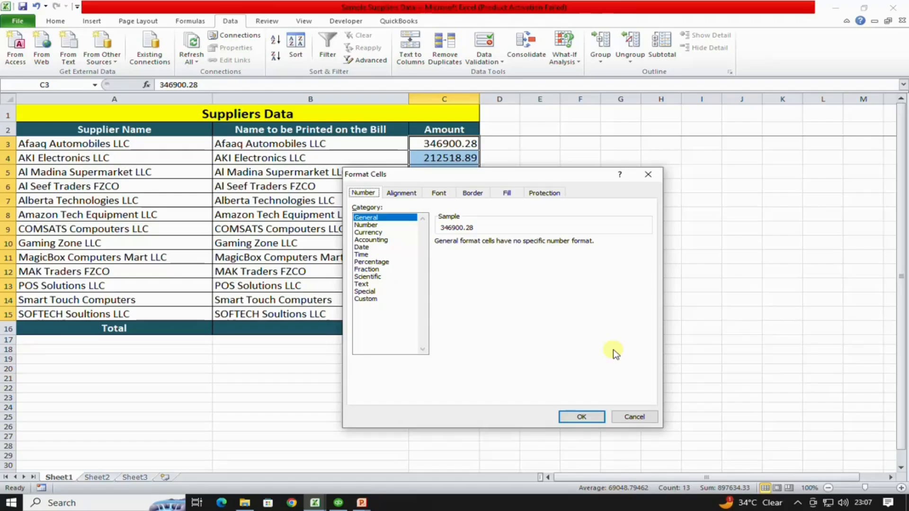
{"action": "left_click", "coordinate": [382, 219]}
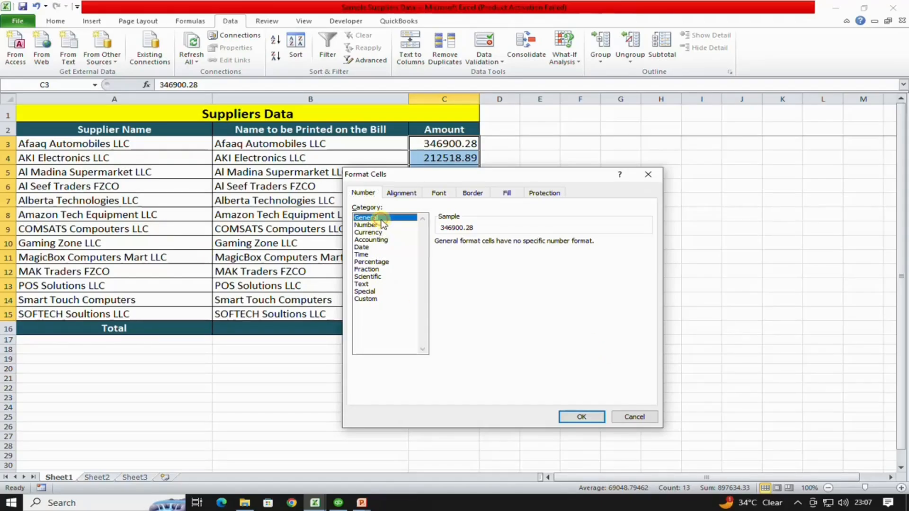
{"action": "left_click", "coordinate": [591, 416]}
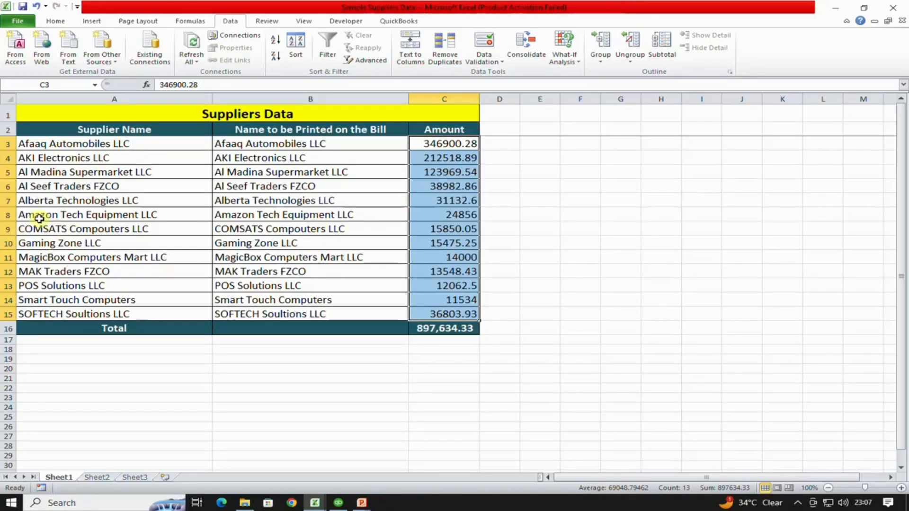
{"action": "left_click", "coordinate": [339, 504]}
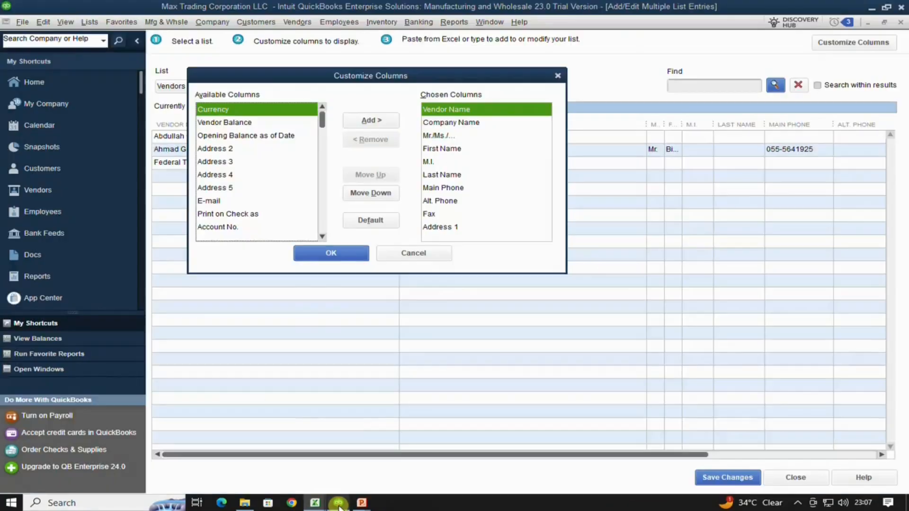
- Reopen Add/Edit Multiple List Entries on the Vendors list and open Customize Columns
{"action": "left_click", "coordinate": [414, 253]}
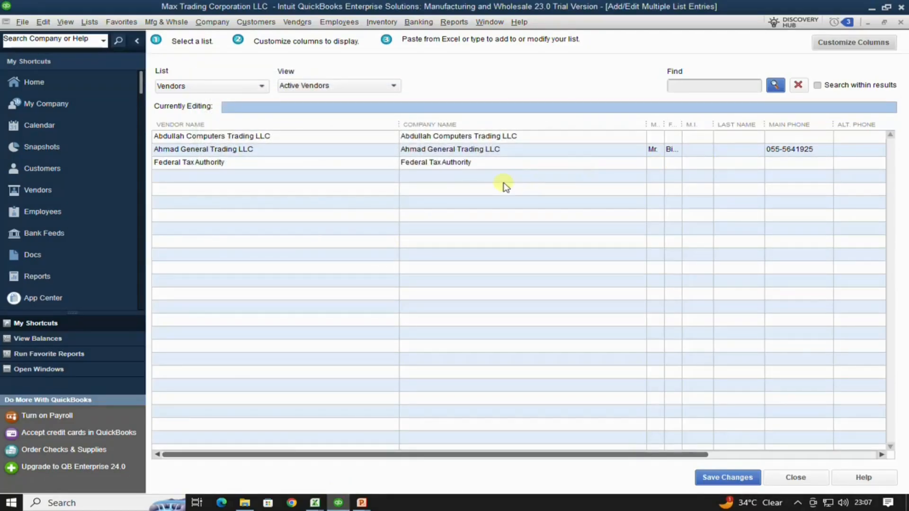
{"action": "left_click", "coordinate": [897, 25]}
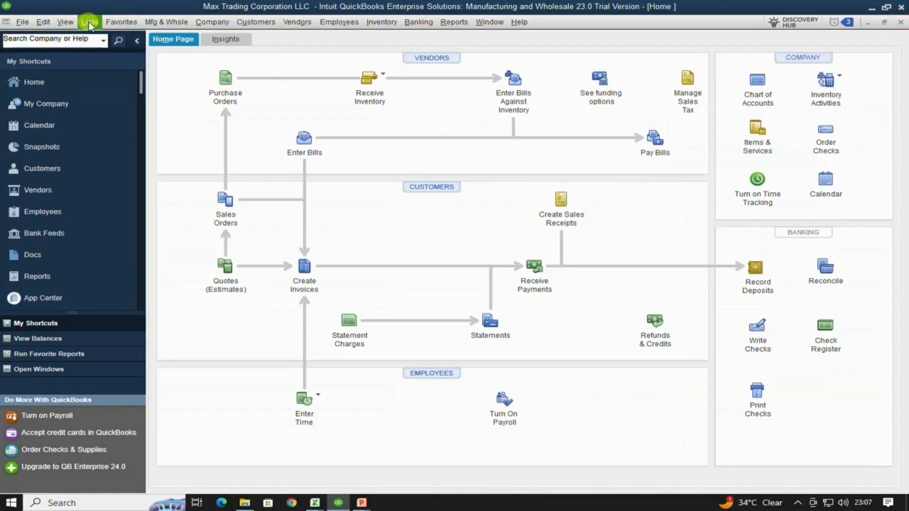
{"action": "left_click", "coordinate": [89, 23]}
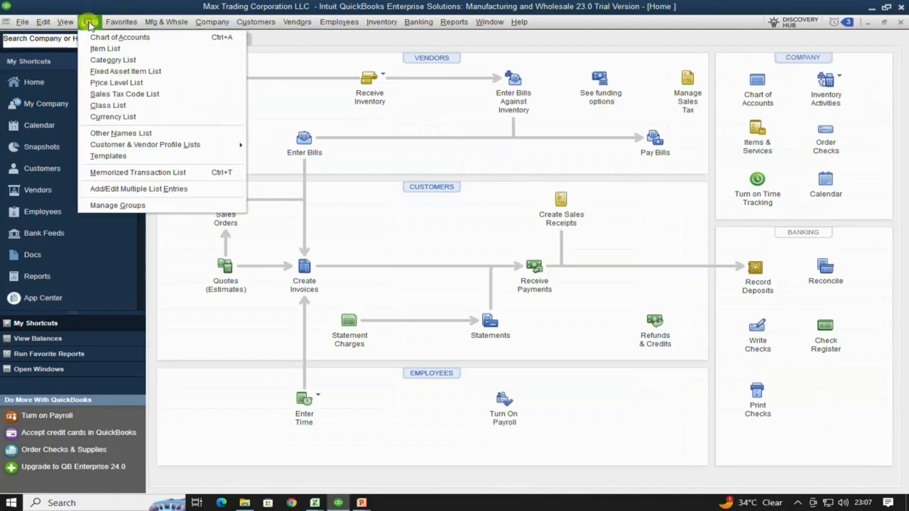
{"action": "left_click", "coordinate": [114, 189]}
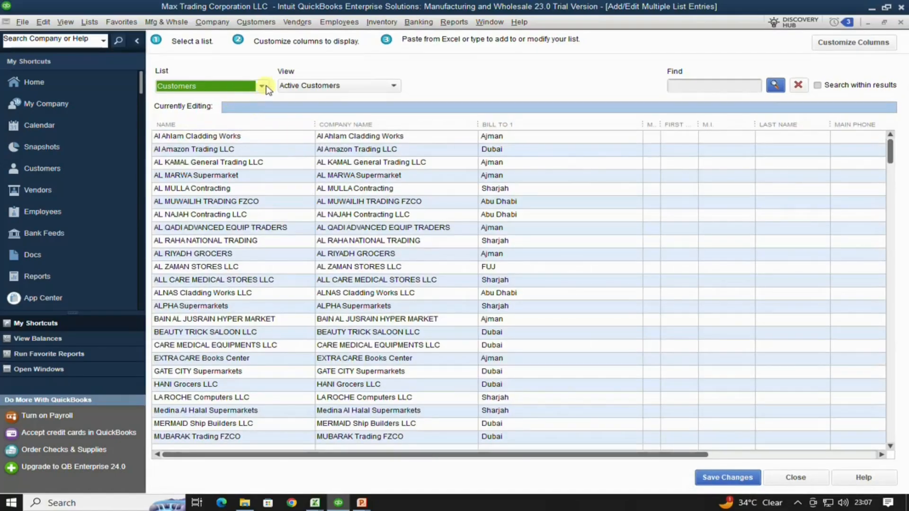
{"action": "left_click", "coordinate": [262, 86]}
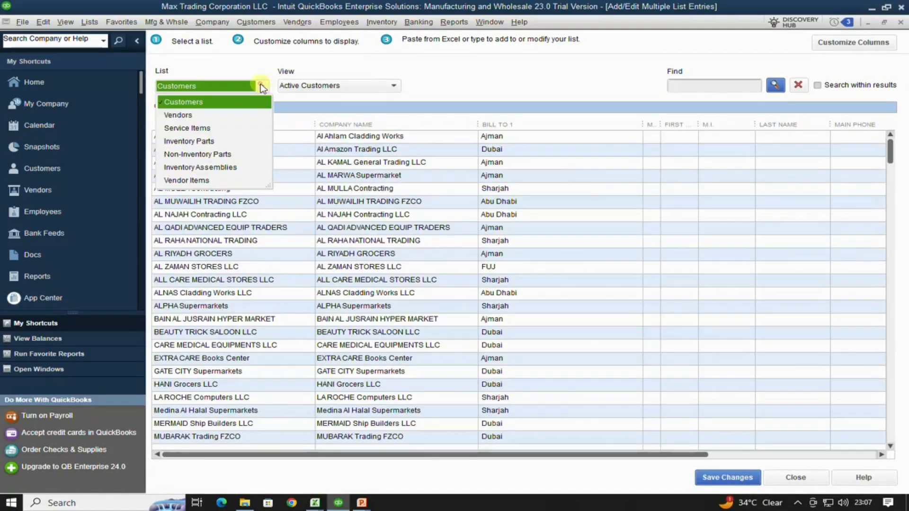
{"action": "left_click", "coordinate": [188, 115]}
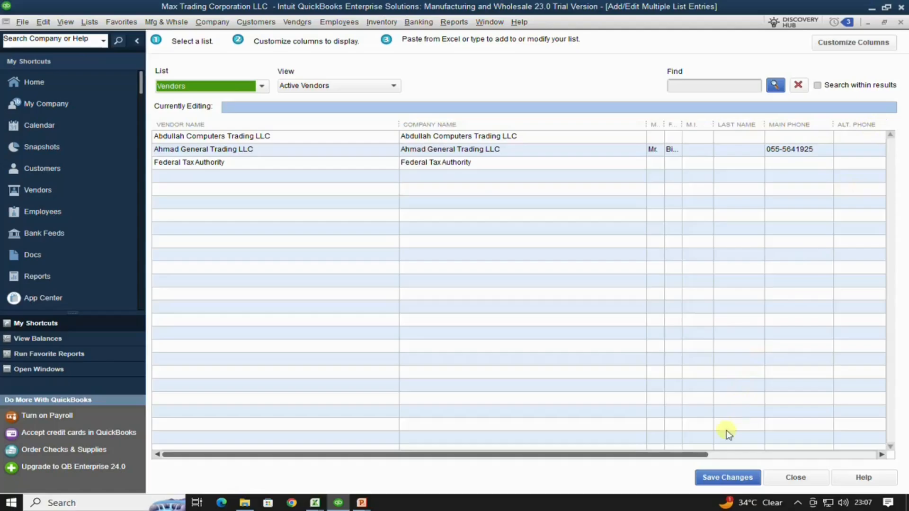
{"action": "left_click_drag", "start_coordinate": [700, 456], "coordinate": [867, 434]}
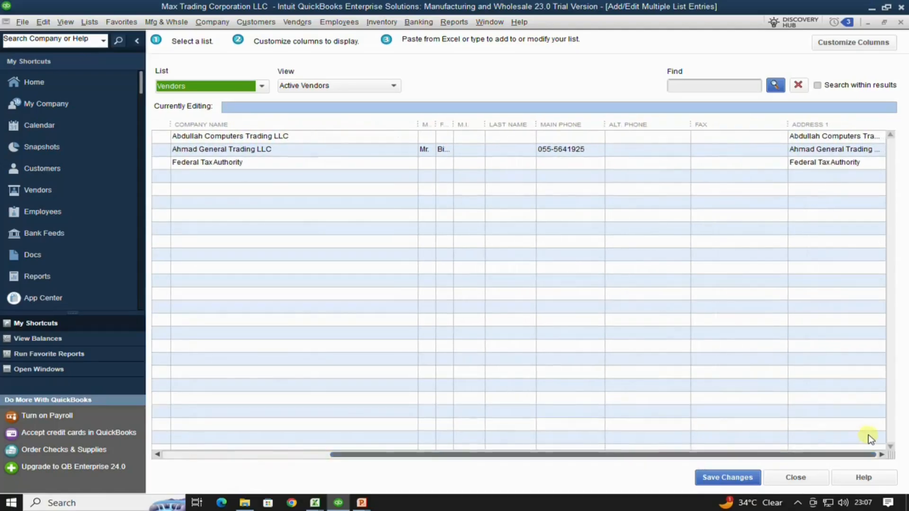
{"action": "left_click", "coordinate": [864, 43]}
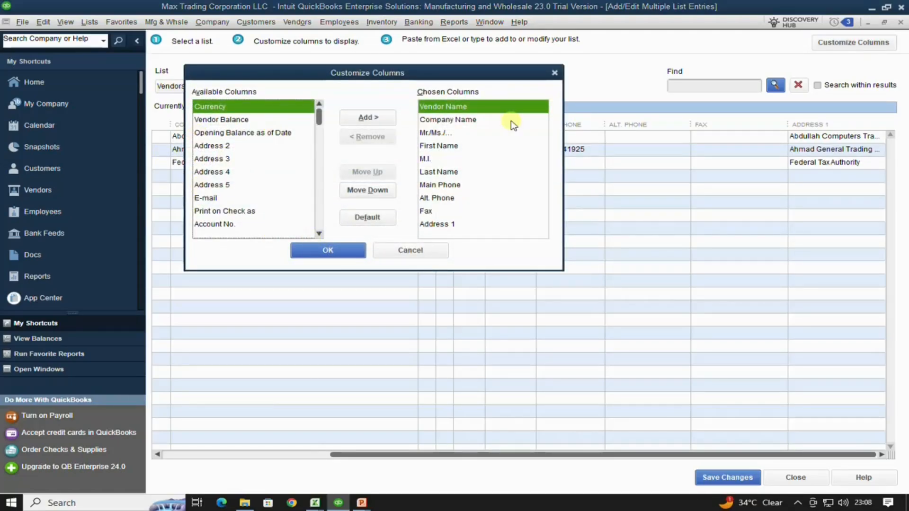
- Remove the Mr./Ms., First Name, M.I., Last Name, Main Phone, Alt. Phone, Fax and Address 1 columns from the vendor grid
{"action": "left_click", "coordinate": [428, 132]}
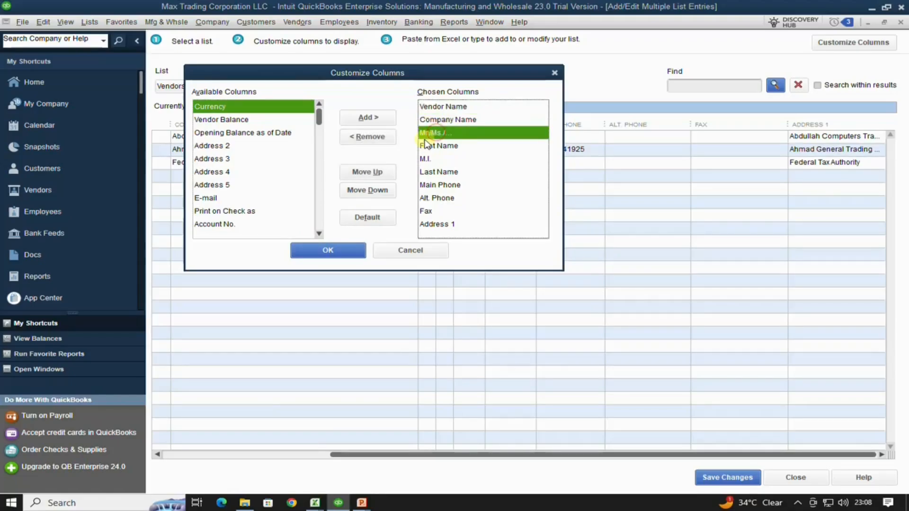
{"action": "left_click", "coordinate": [365, 137]}
{"action": "left_click", "coordinate": [365, 137]}
{"action": "left_click", "coordinate": [365, 137]}
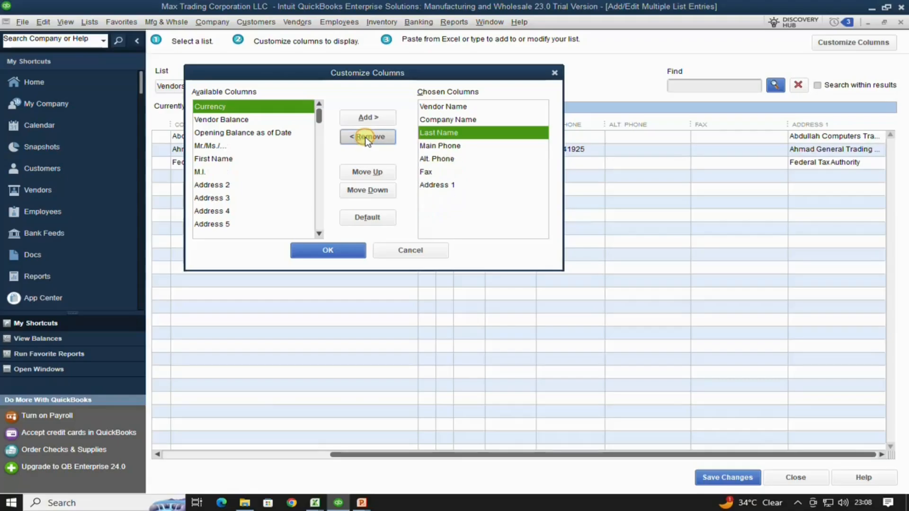
{"action": "left_click", "coordinate": [366, 137]}
{"action": "left_click", "coordinate": [365, 138]}
{"action": "left_click", "coordinate": [366, 138]}
{"action": "left_click", "coordinate": [367, 139]}
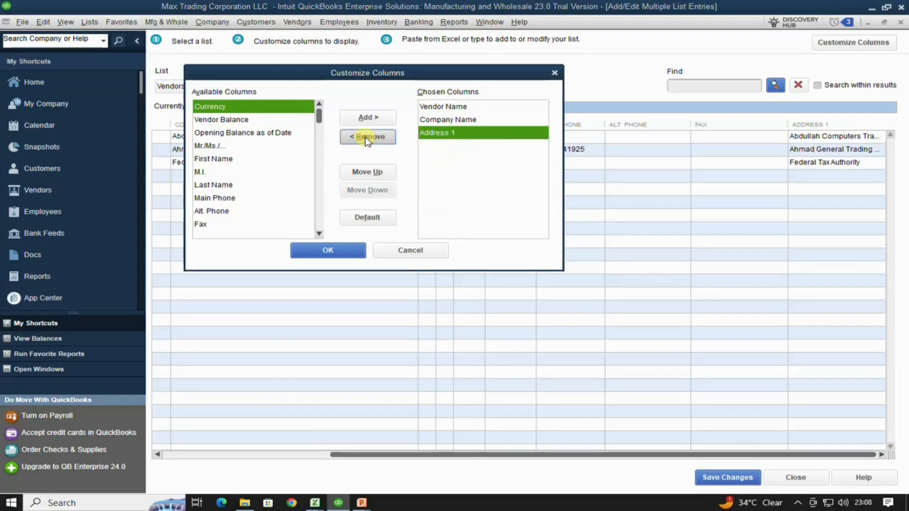
{"action": "left_click", "coordinate": [367, 138]}
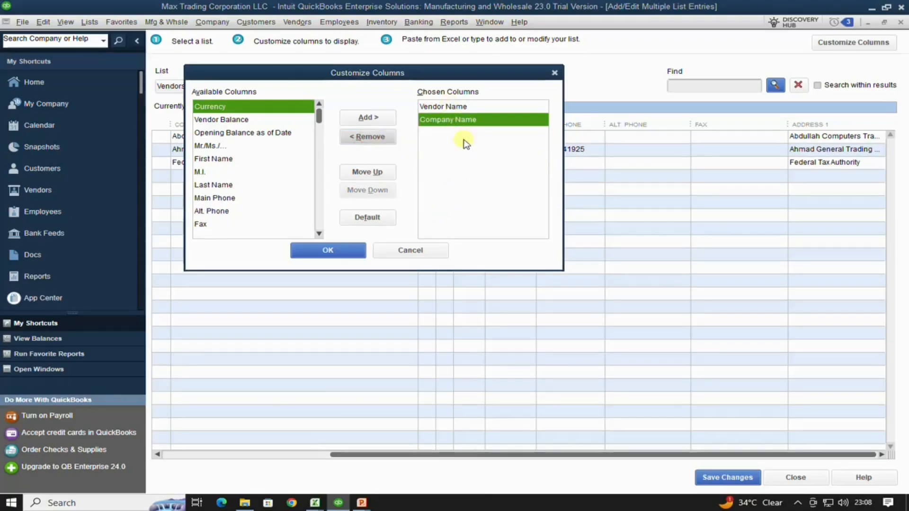
- Check the Excel supplier sheet for Afaaq Automobiles LLC's bill name and 346900.28 amount
{"action": "key", "text": "alt+Tab"}
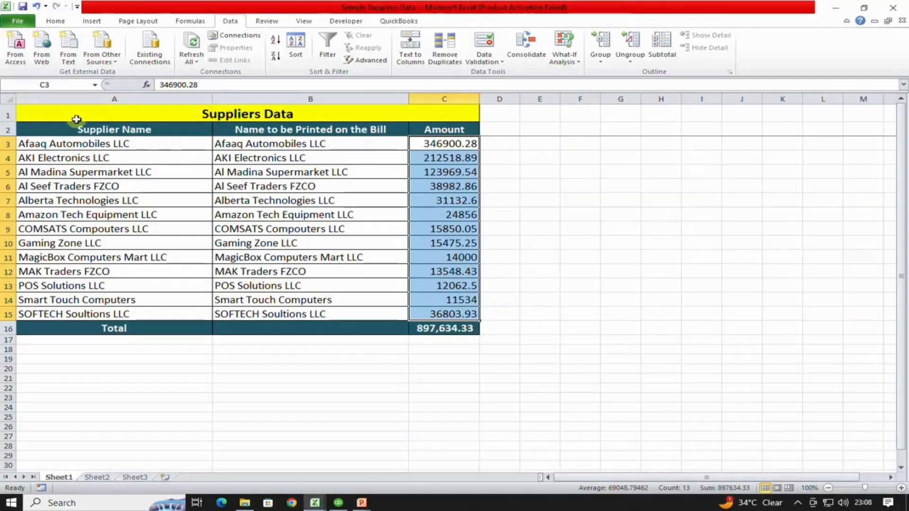
{"action": "left_click", "coordinate": [83, 130]}
{"action": "left_click", "coordinate": [268, 143]}
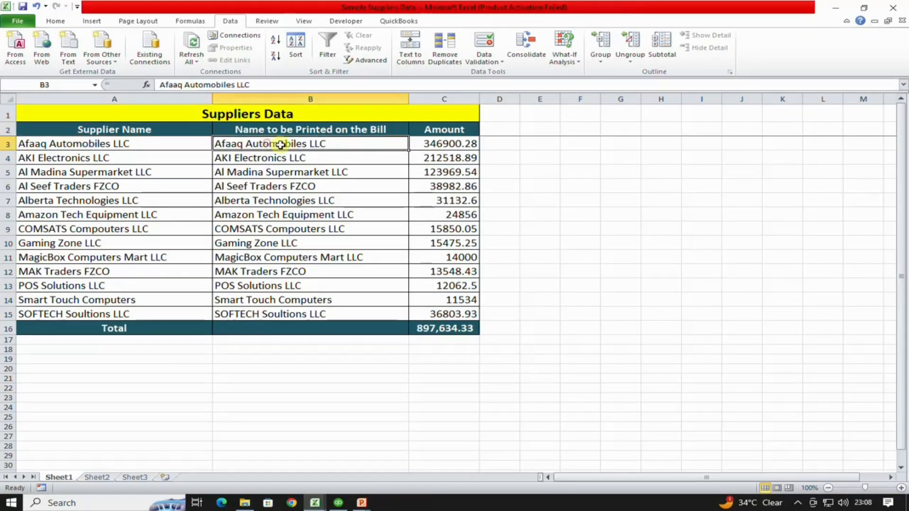
{"action": "left_click", "coordinate": [447, 145]}
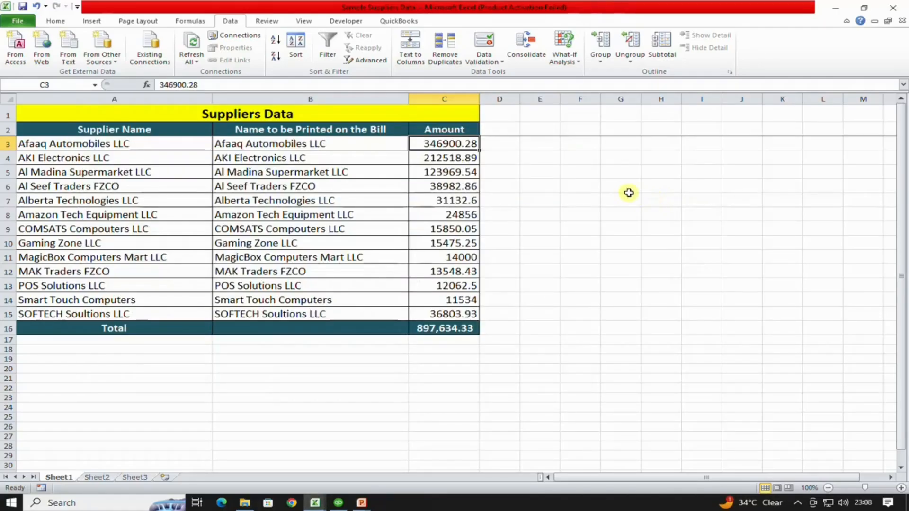
{"action": "key", "text": "alt+Tab"}
{"action": "key", "text": "alt+Tab"}
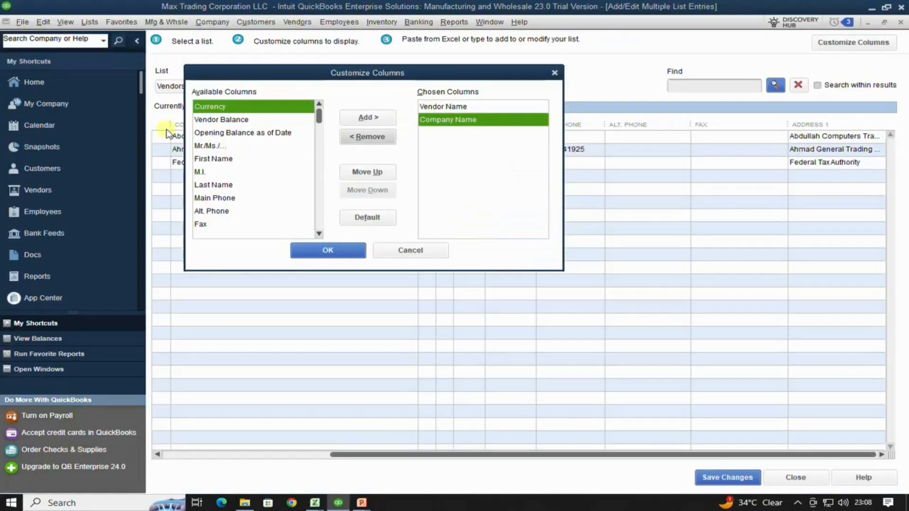
- Add the Opening Balance as of Date column after Vendor Name and Company Name, and apply
{"action": "left_click", "coordinate": [459, 107]}
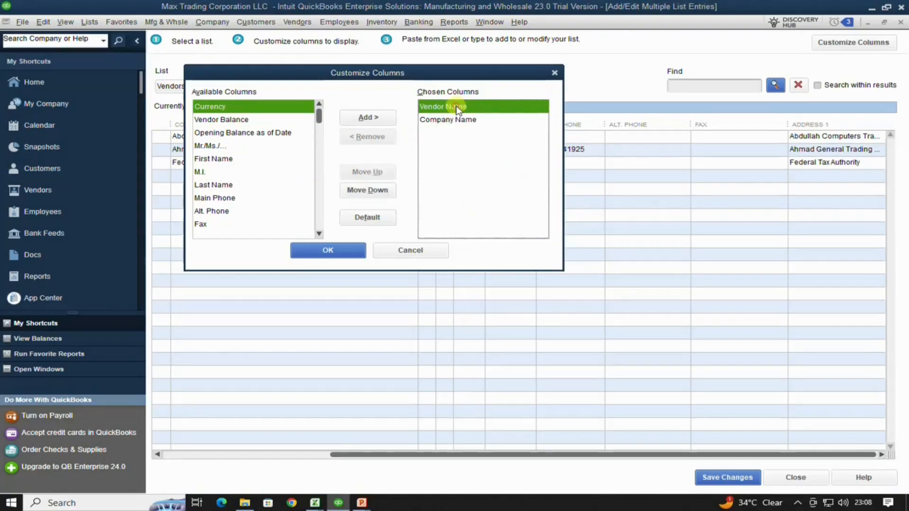
{"action": "left_click", "coordinate": [458, 120]}
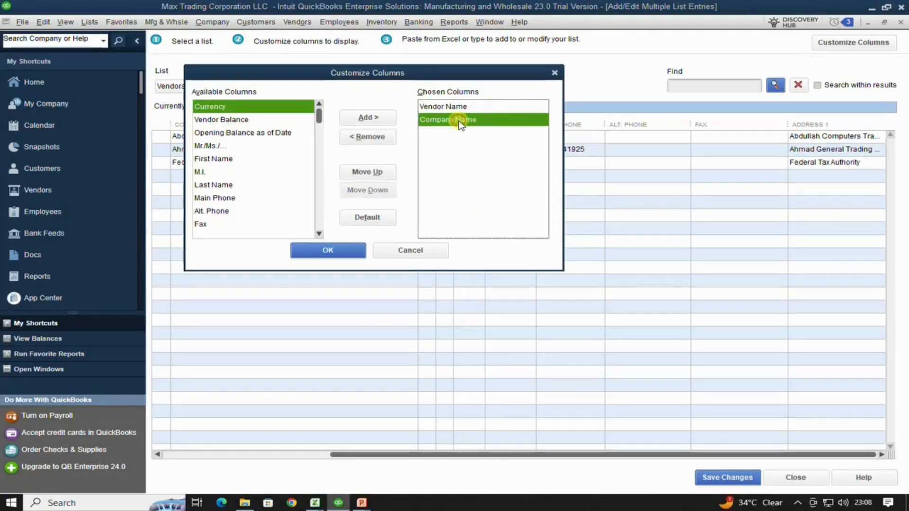
{"action": "left_click", "coordinate": [216, 134]}
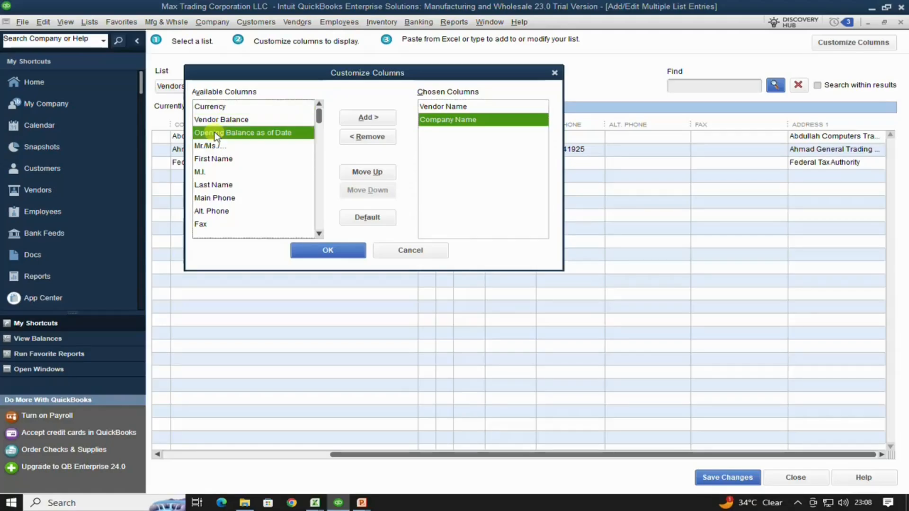
{"action": "left_click", "coordinate": [374, 119]}
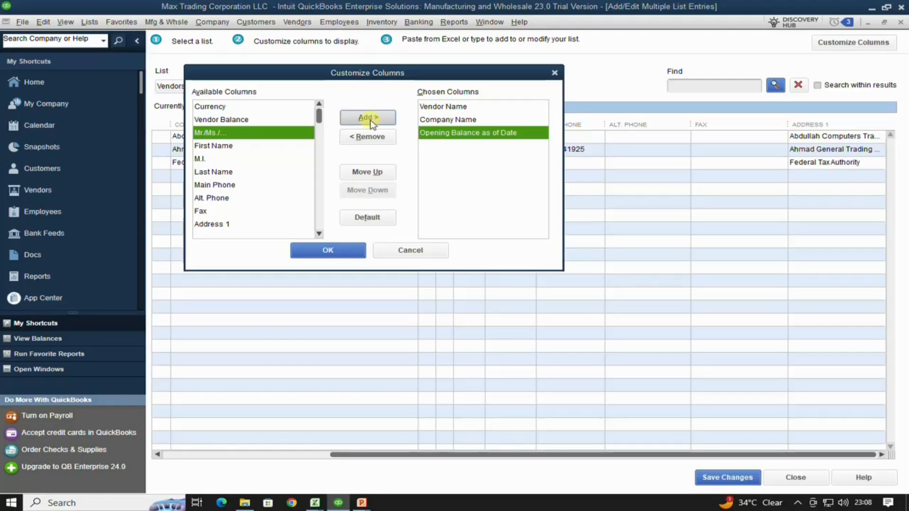
{"action": "left_click", "coordinate": [330, 251]}
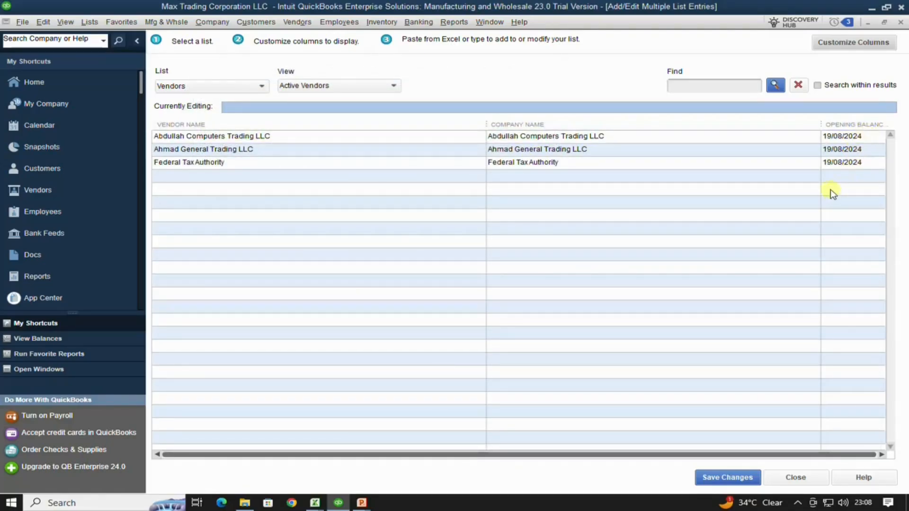
- Replace Opening Balance as of Date with the Vendor Balance column, then select the first empty Vendor Name cell
{"action": "left_click", "coordinate": [854, 43]}
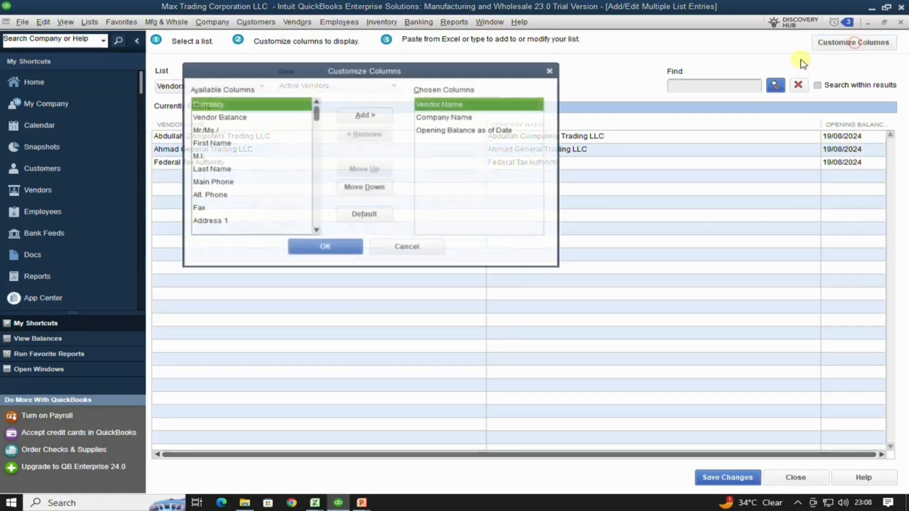
{"action": "left_click", "coordinate": [466, 130]}
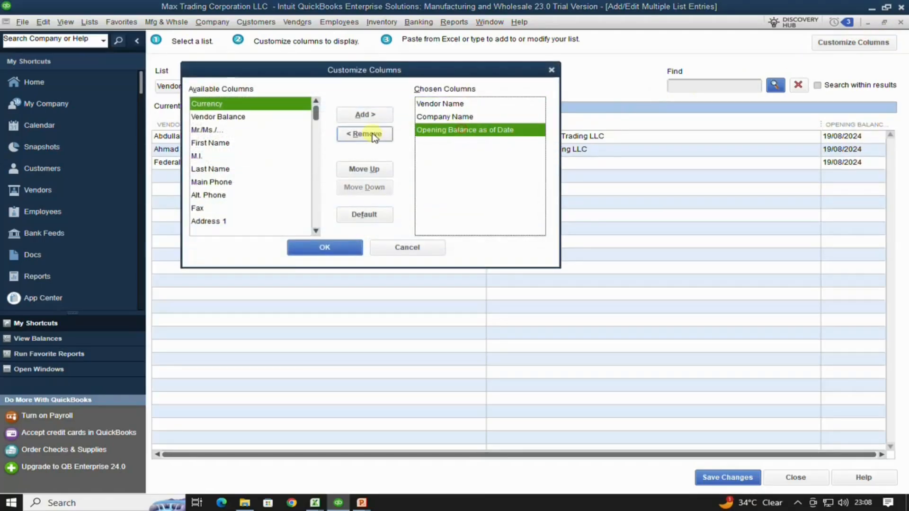
{"action": "left_click", "coordinate": [365, 134]}
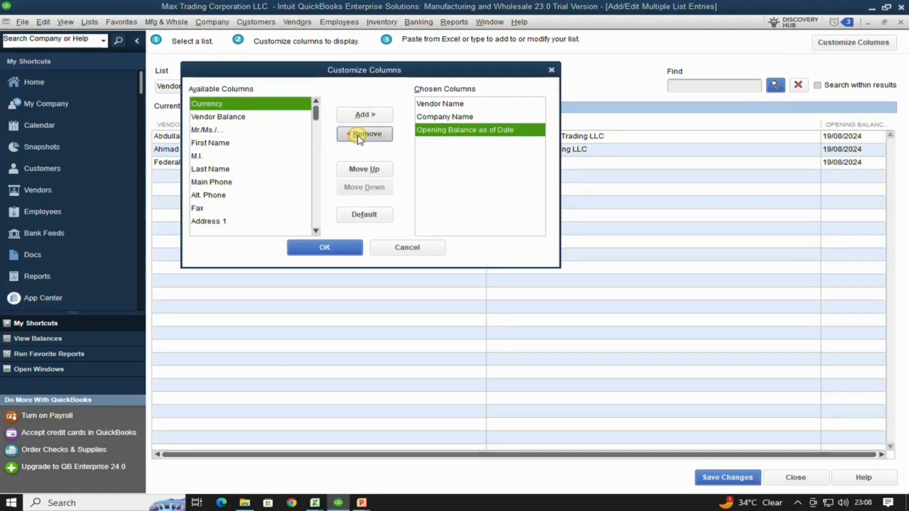
{"action": "left_click", "coordinate": [208, 119]}
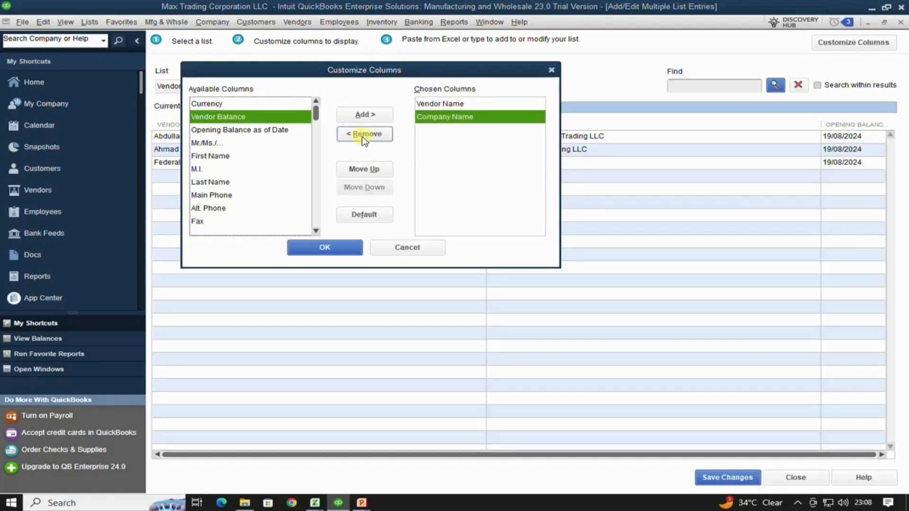
{"action": "left_click", "coordinate": [362, 114]}
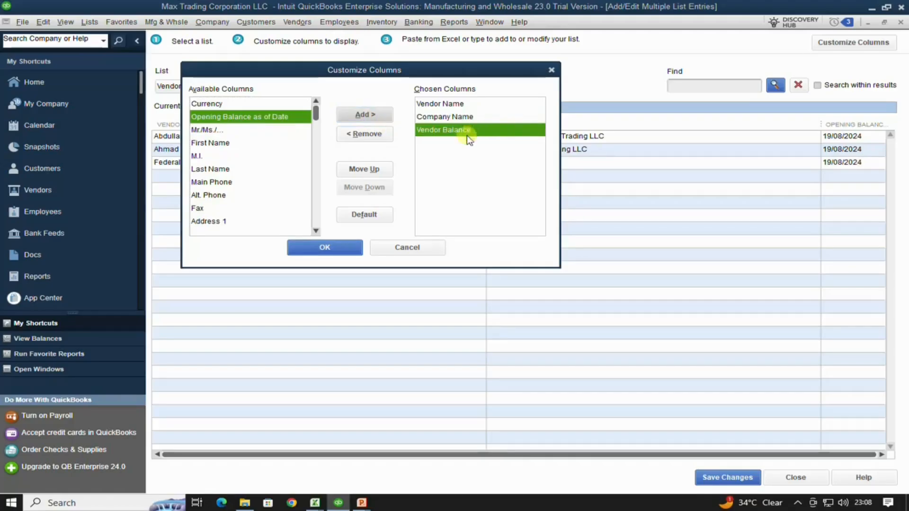
{"action": "left_click", "coordinate": [353, 246]}
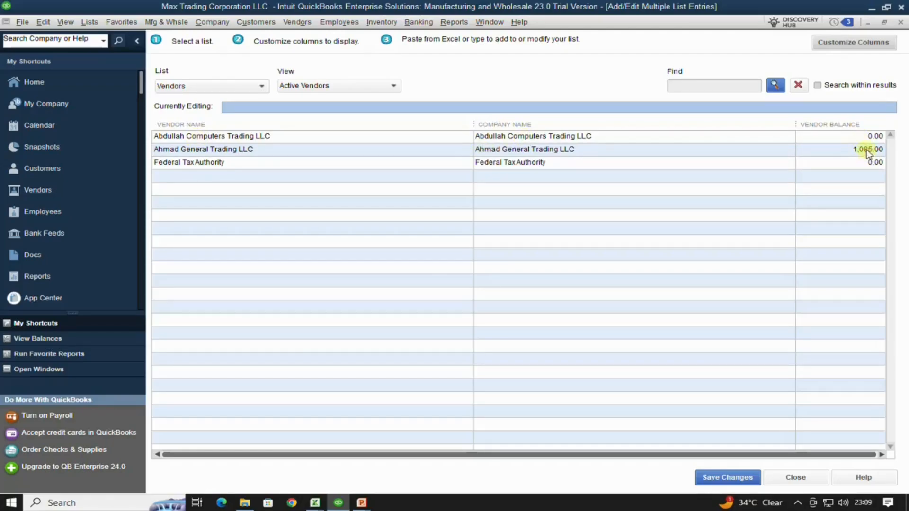
{"action": "left_click", "coordinate": [185, 175]}
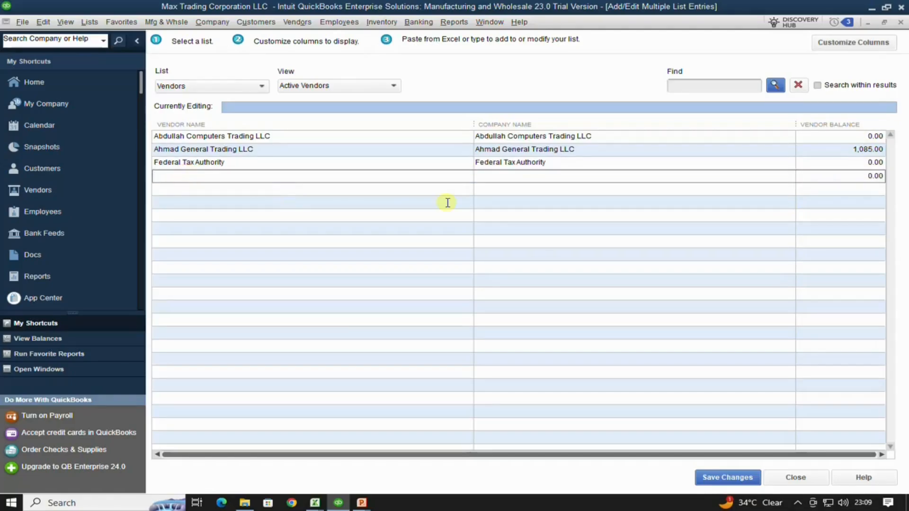
- Copy the 13 supplier names, bill names and amounts in Excel A3:C15, then return to QuickBooks
{"action": "key", "text": "alt+Tab"}
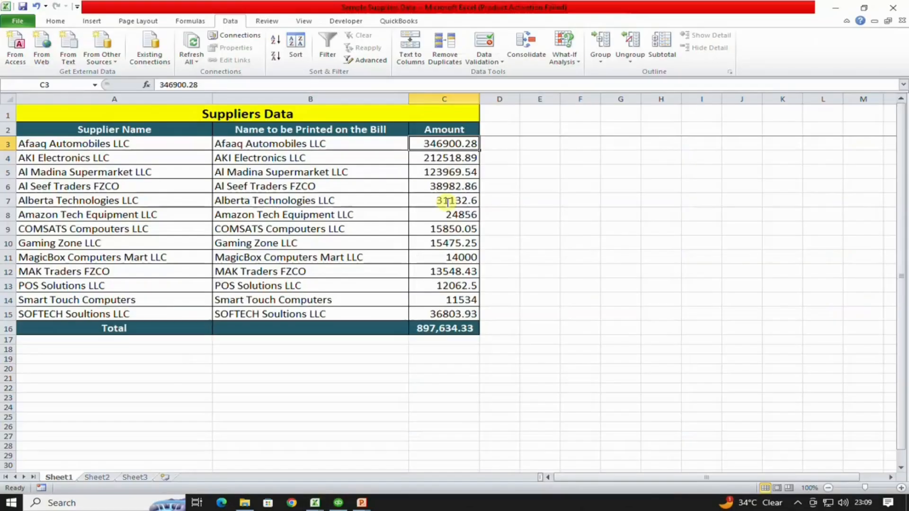
{"action": "left_click_drag", "start_coordinate": [77, 146], "coordinate": [462, 311]}
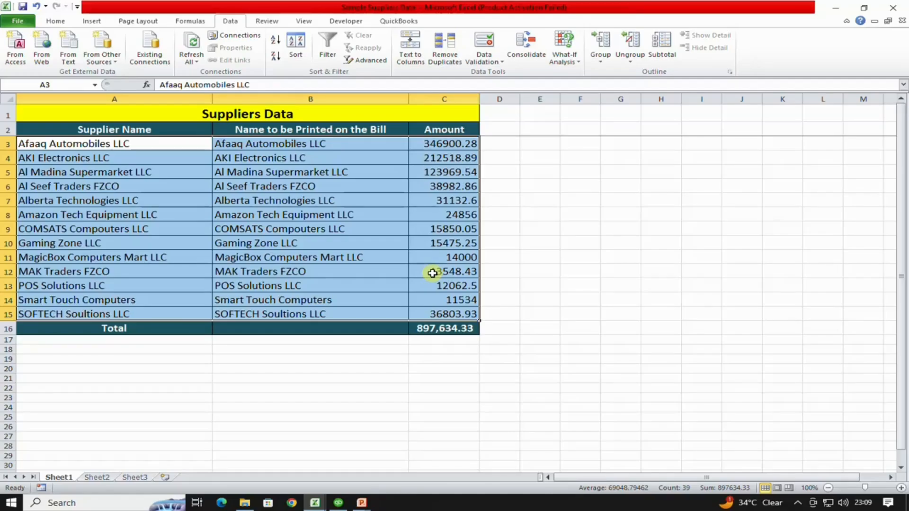
{"action": "key", "text": "ctrl+c"}
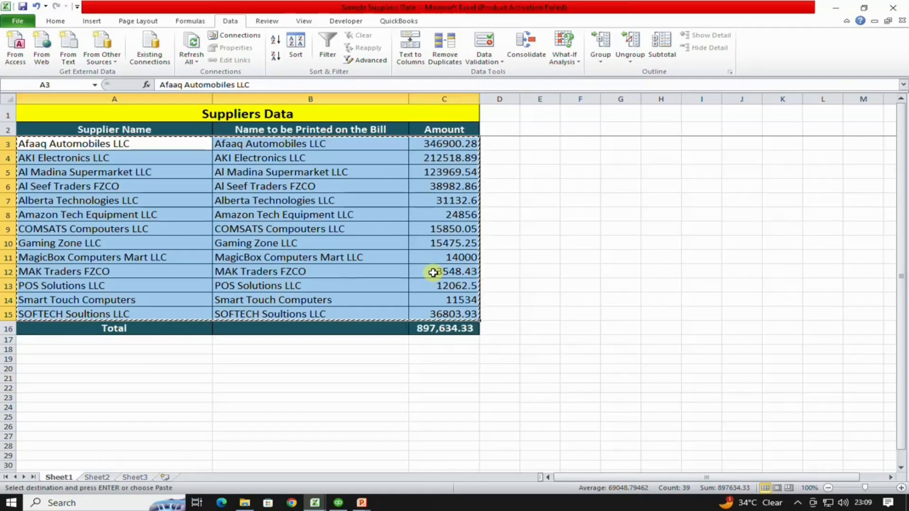
{"action": "key", "text": "alt+Tab"}
{"action": "key", "text": "alt+Tab"}
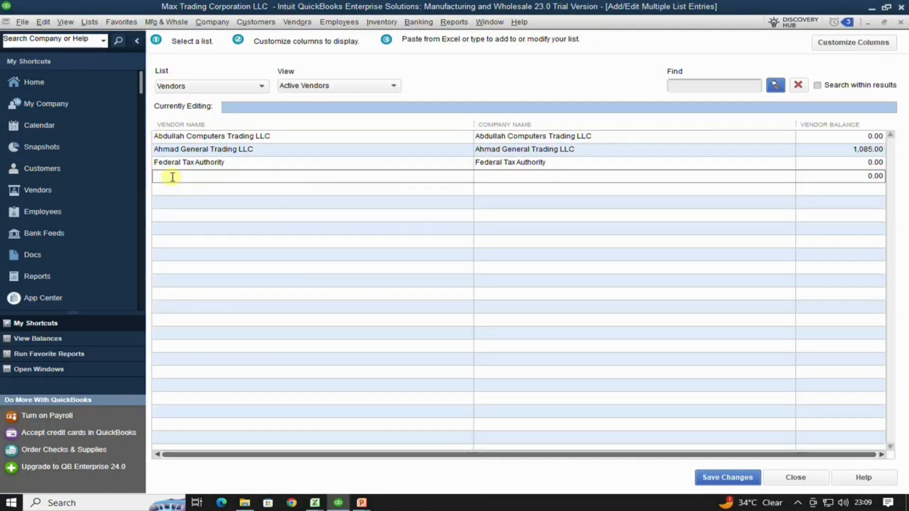
- Paste the 13 supplier rows into the vendor grid, save the records, and close the window
{"action": "key", "text": "ctrl+v"}
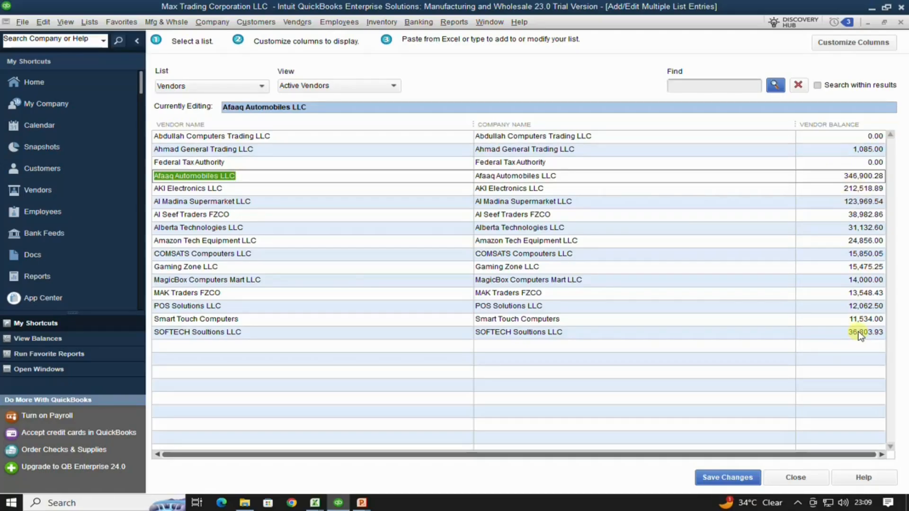
{"action": "left_click", "coordinate": [731, 476]}
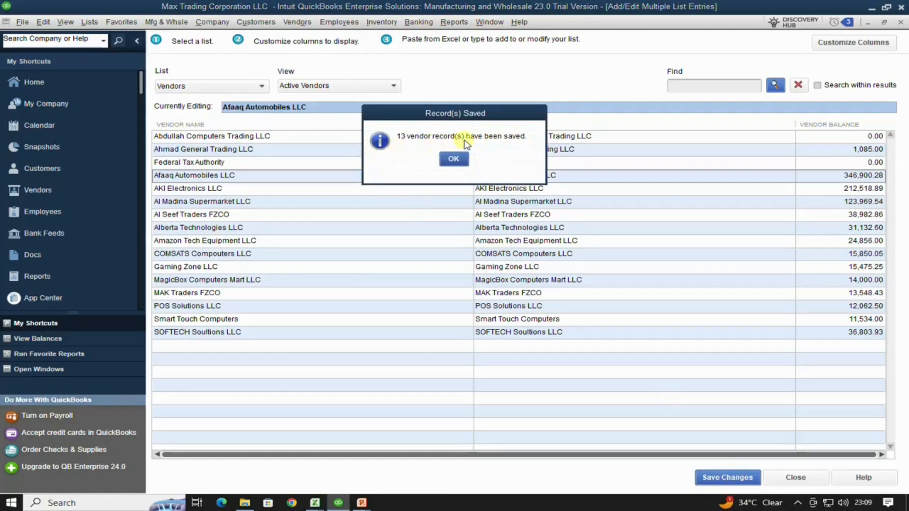
{"action": "left_click", "coordinate": [444, 159]}
{"action": "left_click", "coordinate": [809, 480]}
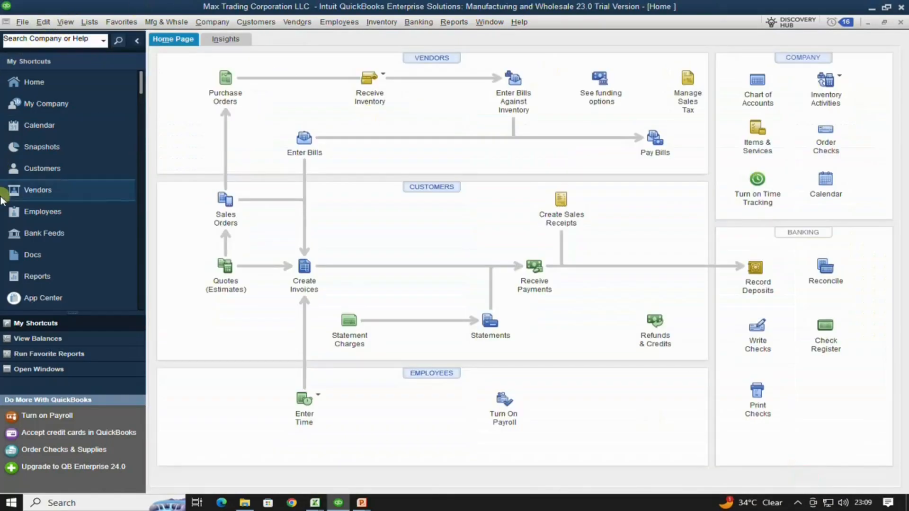
- Open the Vendor Center, widen the list so full AED balances show, and select Al Madina Supermarket LLC
{"action": "left_click", "coordinate": [38, 189]}
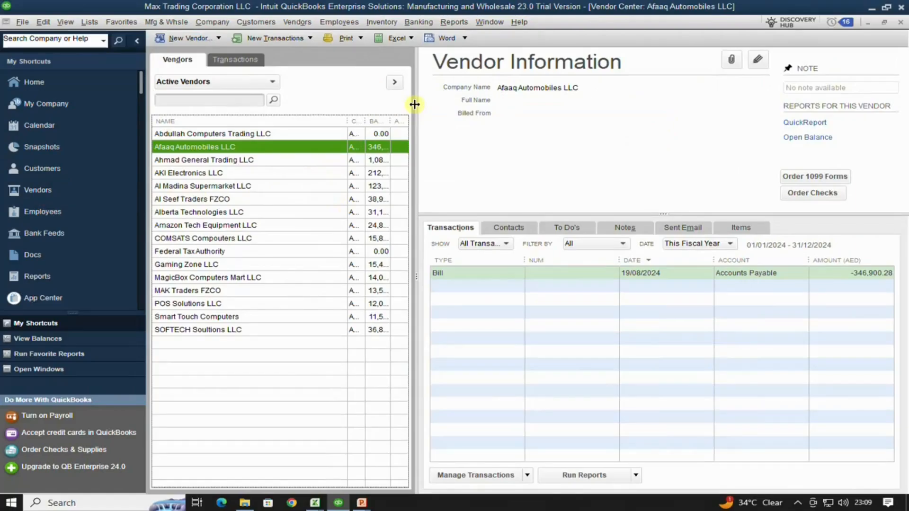
{"action": "left_click_drag", "start_coordinate": [415, 104], "coordinate": [512, 115]}
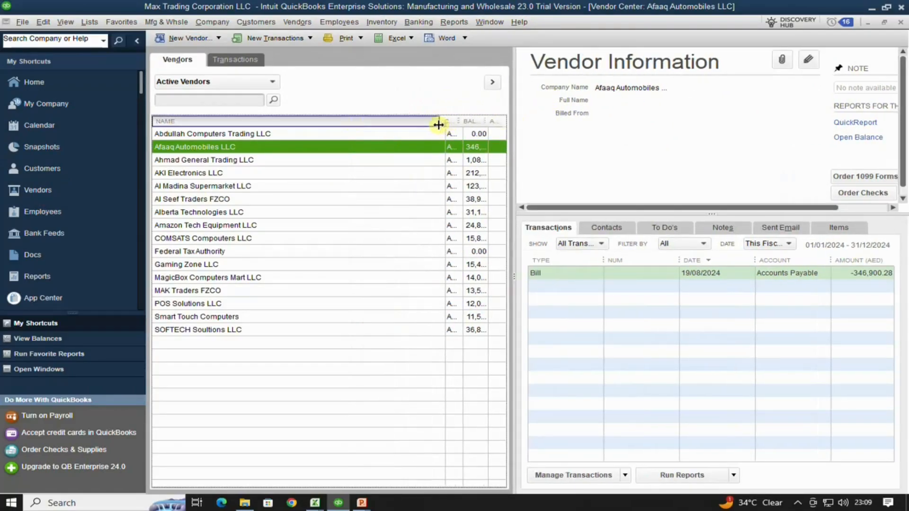
{"action": "left_click_drag", "start_coordinate": [438, 125], "coordinate": [306, 121]}
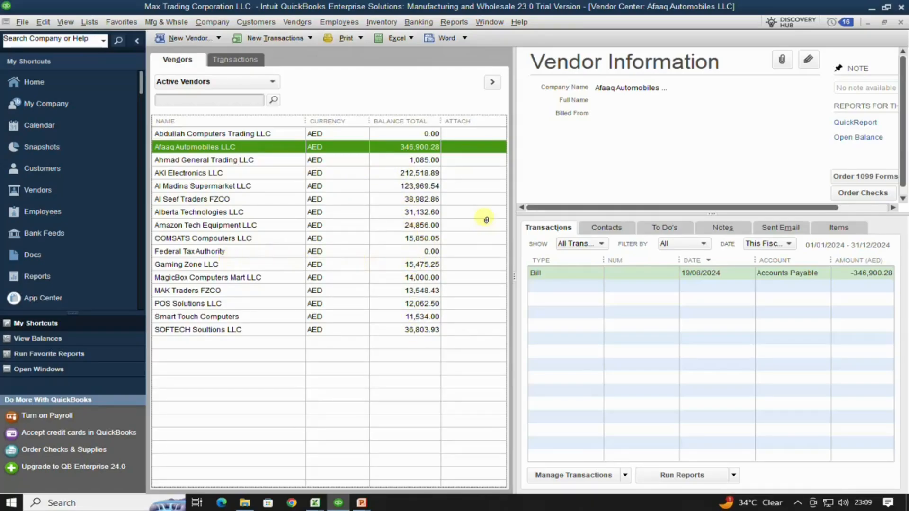
{"action": "left_click", "coordinate": [175, 186]}
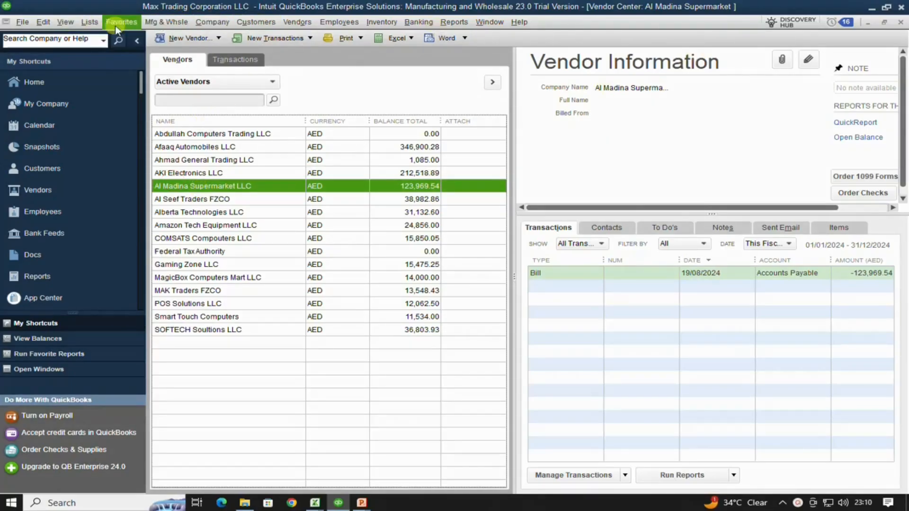
{"action": "left_click", "coordinate": [89, 22]}
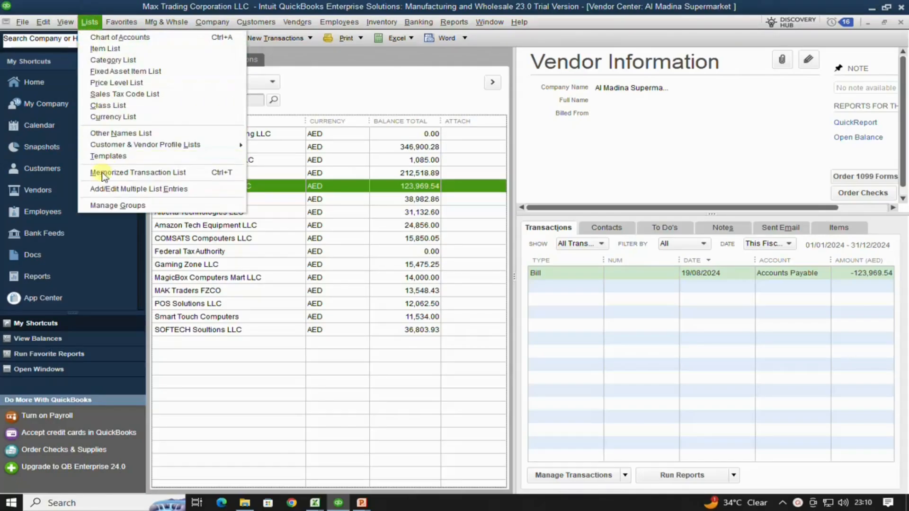
{"action": "left_click", "coordinate": [105, 190]}
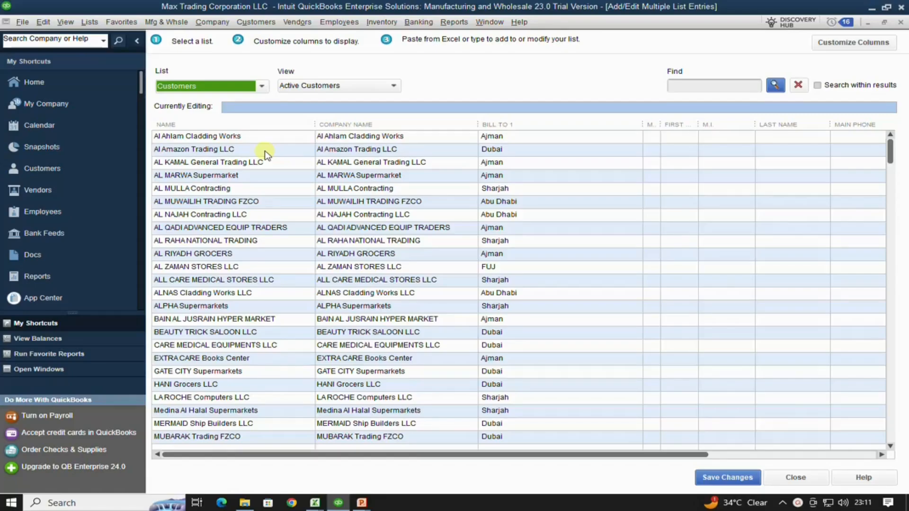
{"action": "left_click", "coordinate": [305, 150]}
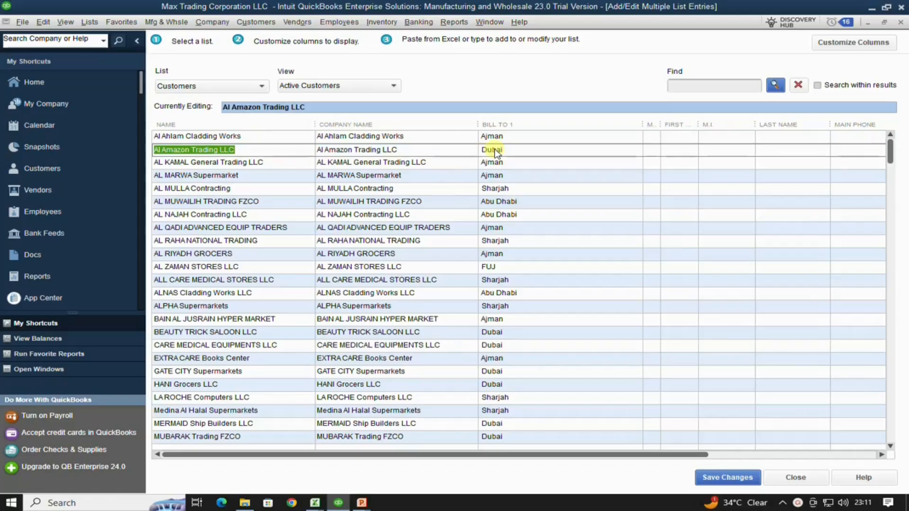
{"action": "left_click", "coordinate": [533, 152]}
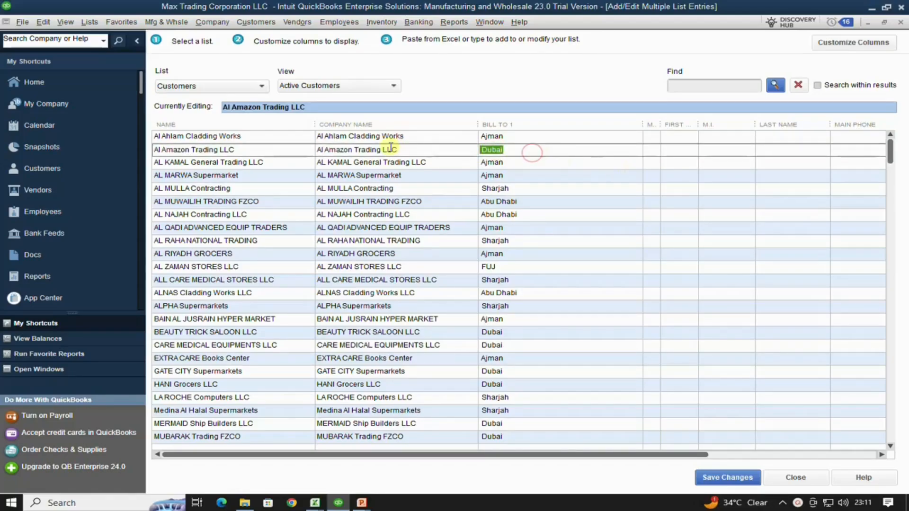
{"action": "type", "text": "Ajman"}
{"action": "key", "text": "Tab"}
{"action": "key", "text": "Tab"}
{"action": "key", "text": "Tab"}
{"action": "key", "text": "Tab"}
{"action": "key", "text": "Tab"}
{"action": "key", "text": "Tab"}
{"action": "key", "text": "Tab"}
{"action": "key", "text": "Tab"}
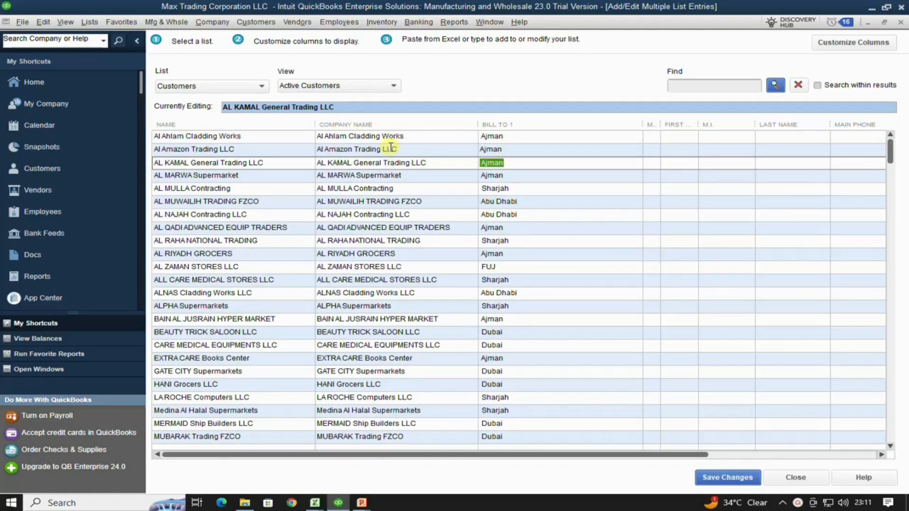
{"action": "key", "text": "Tab"}
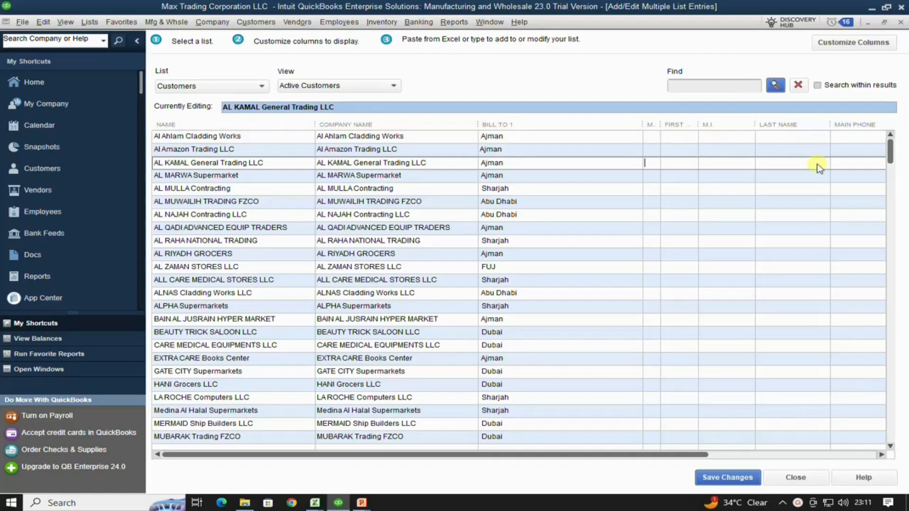
{"action": "left_click", "coordinate": [847, 161]}
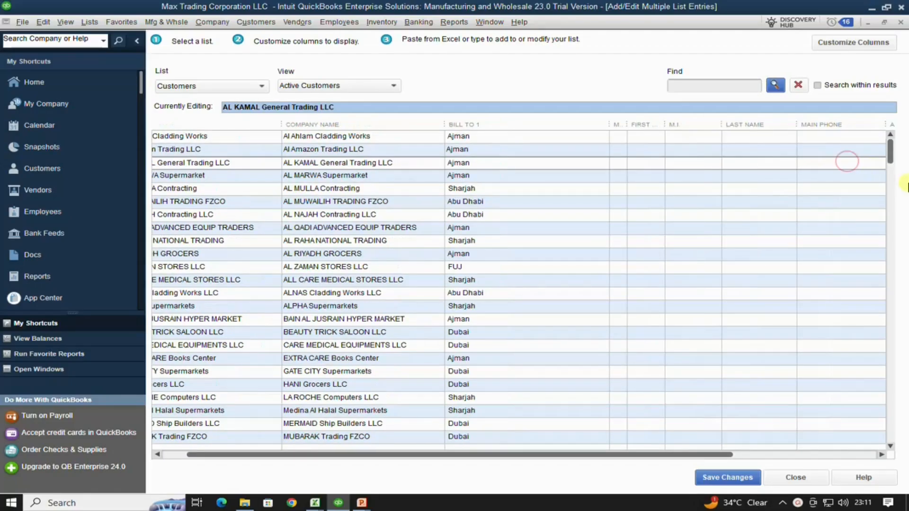
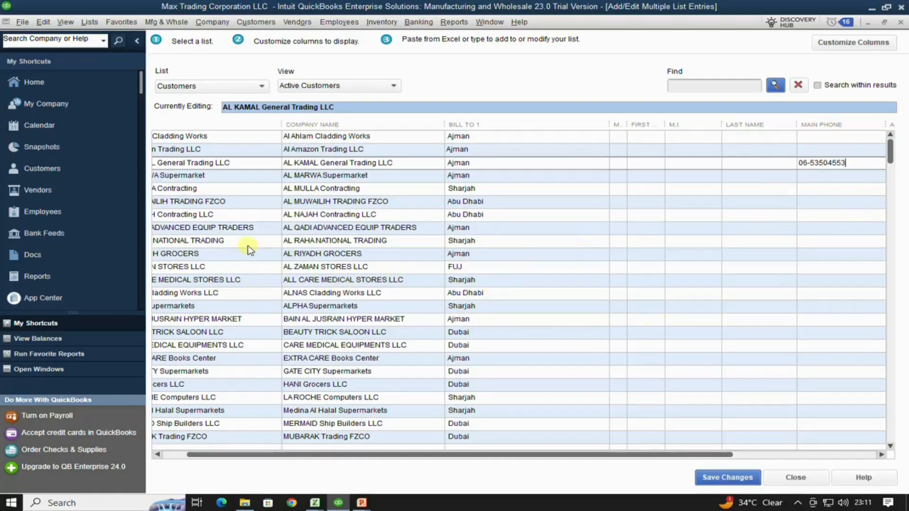
- Change AL RAHA's and AL ZAMAN's Bill To city to Dubai and save the customer changes
{"action": "left_click_drag", "start_coordinate": [247, 244], "coordinate": [470, 239]}
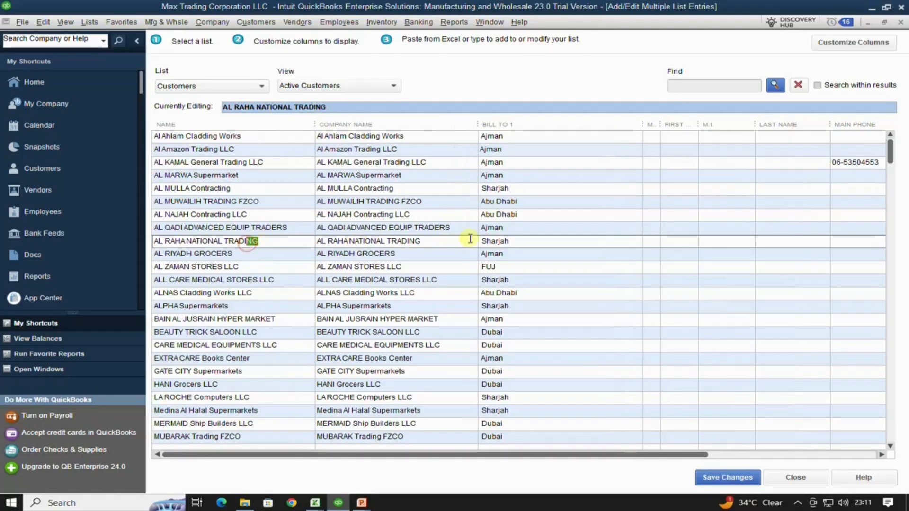
{"action": "left_click", "coordinate": [517, 239]}
{"action": "type", "text": "Dubai"}
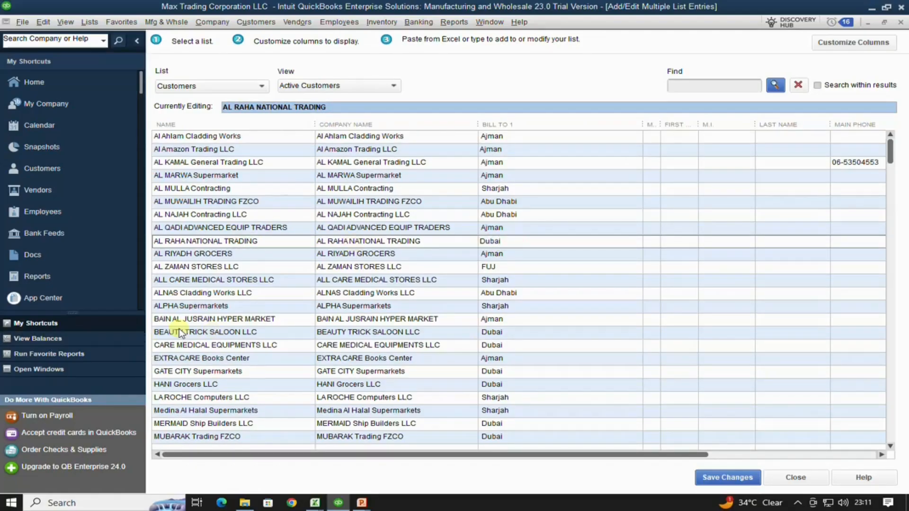
{"action": "left_click", "coordinate": [505, 271]}
{"action": "type", "text": "D"}
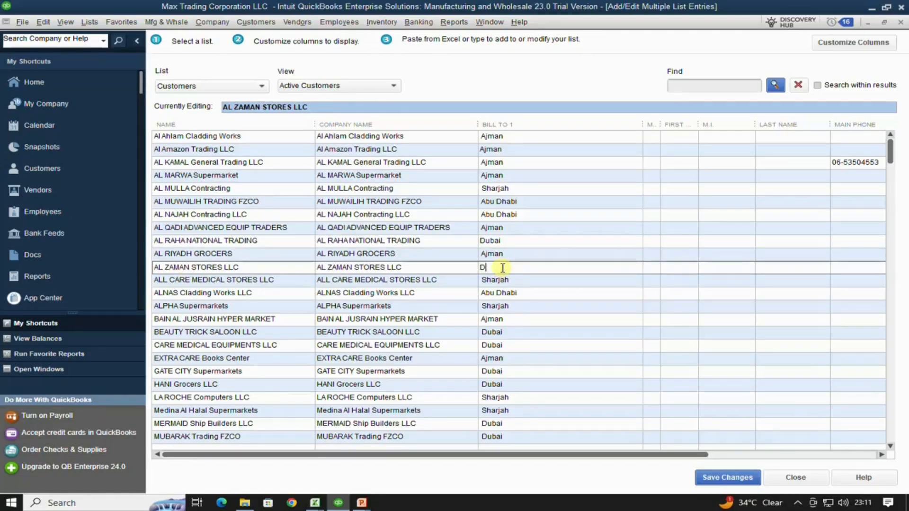
{"action": "type", "text": "Ub"}
{"action": "key", "text": "BackSpace"}
{"action": "type", "text": "ubai"}
{"action": "left_click", "coordinate": [729, 480]}
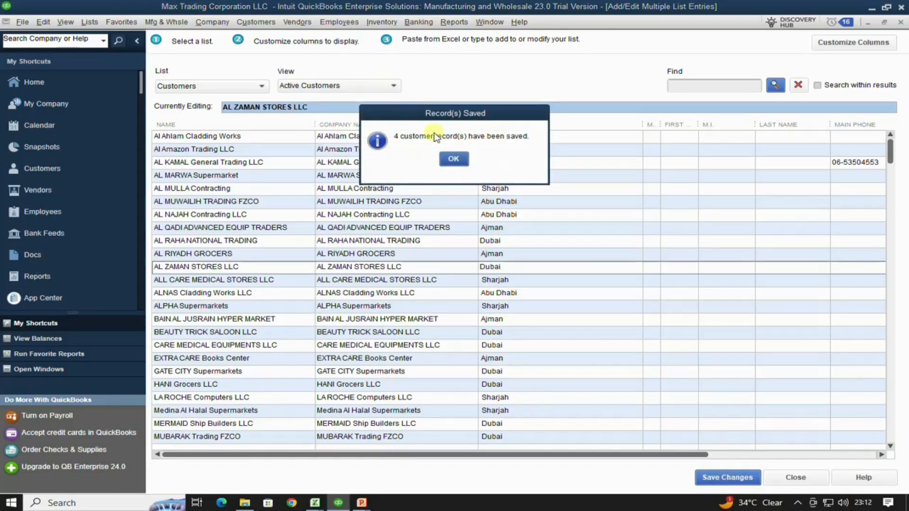
{"action": "left_click", "coordinate": [453, 160]}
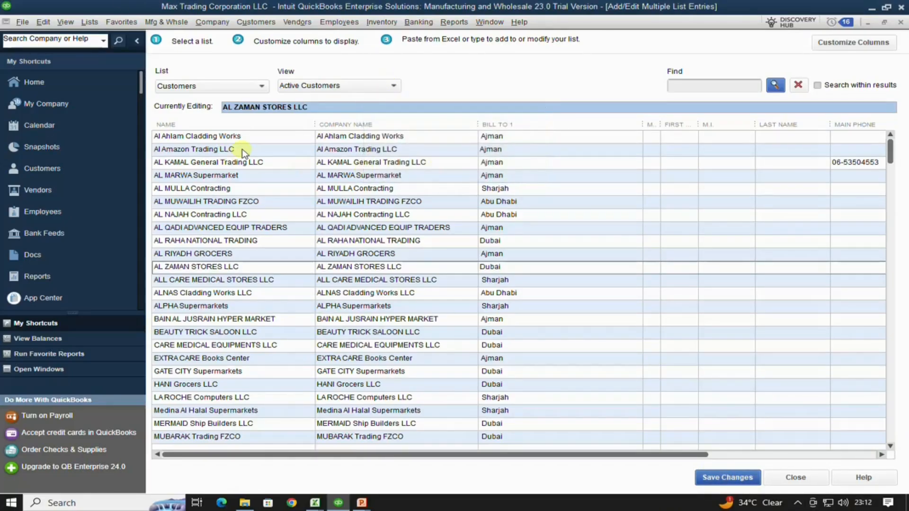
- Review the Vendors list in the grid, then switch it to Inventory Parts
{"action": "left_click", "coordinate": [260, 85]}
{"action": "left_click", "coordinate": [204, 115]}
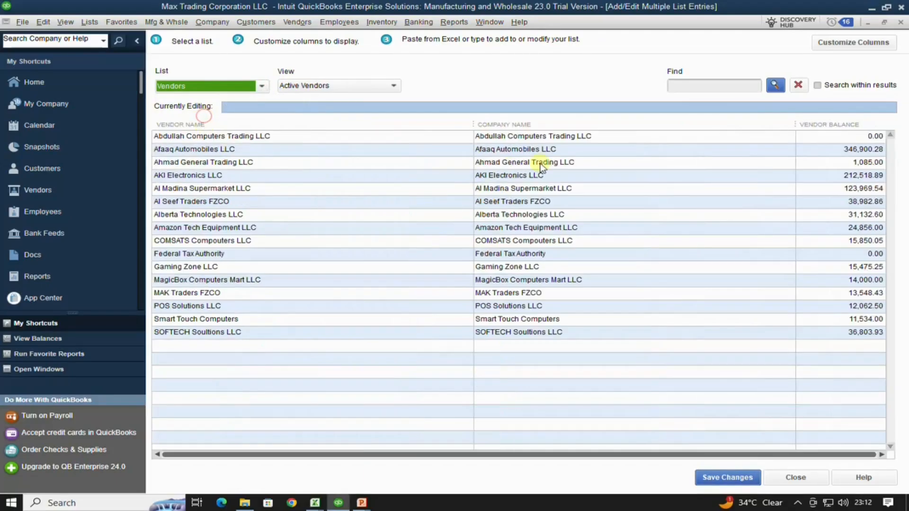
{"action": "left_click", "coordinate": [262, 86]}
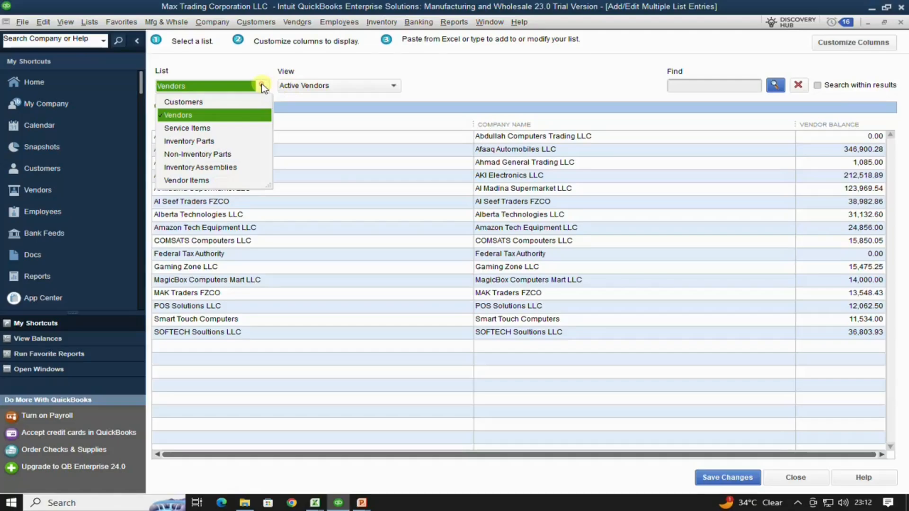
{"action": "left_click", "coordinate": [189, 141]}
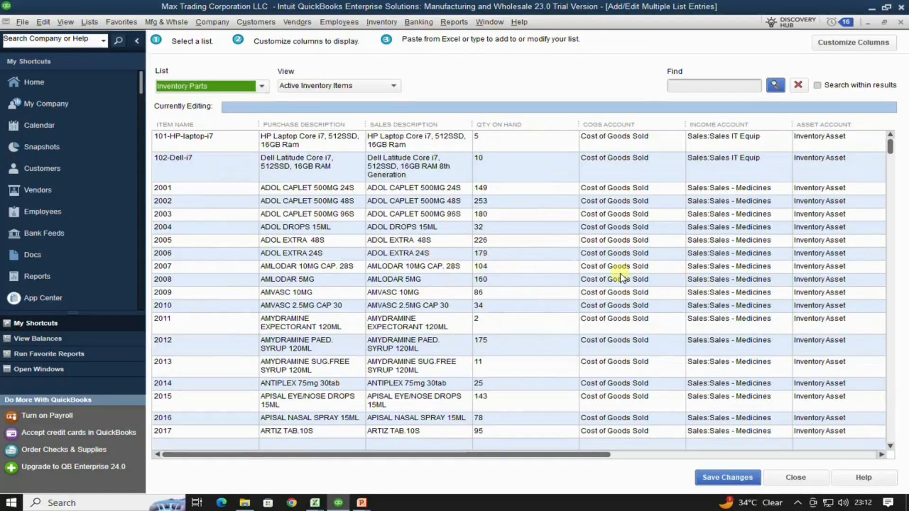